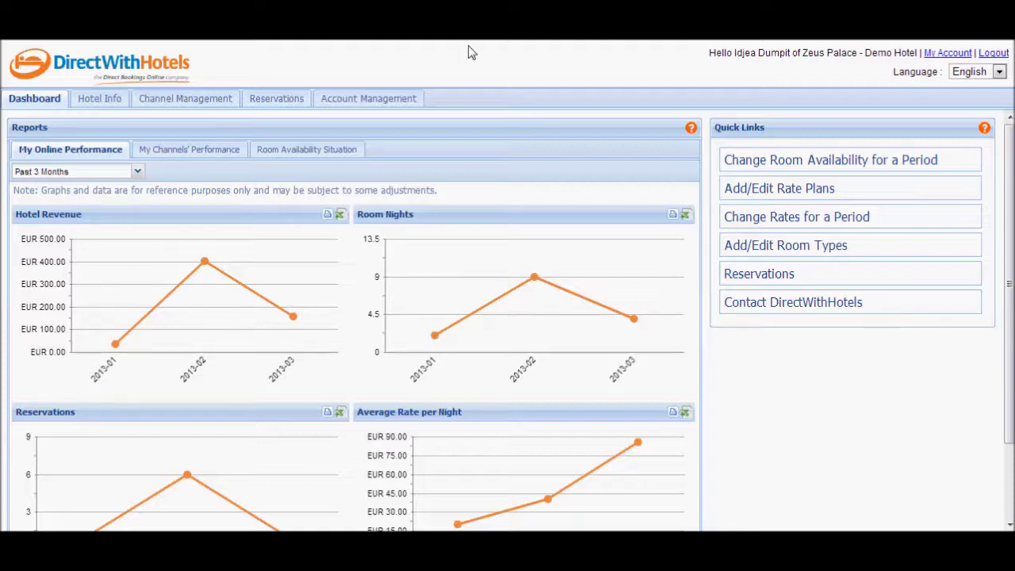
- Open the channel calendar showing only room availability, with the online selling rates collapsed, starting from 03/15/2013
click(204, 103)
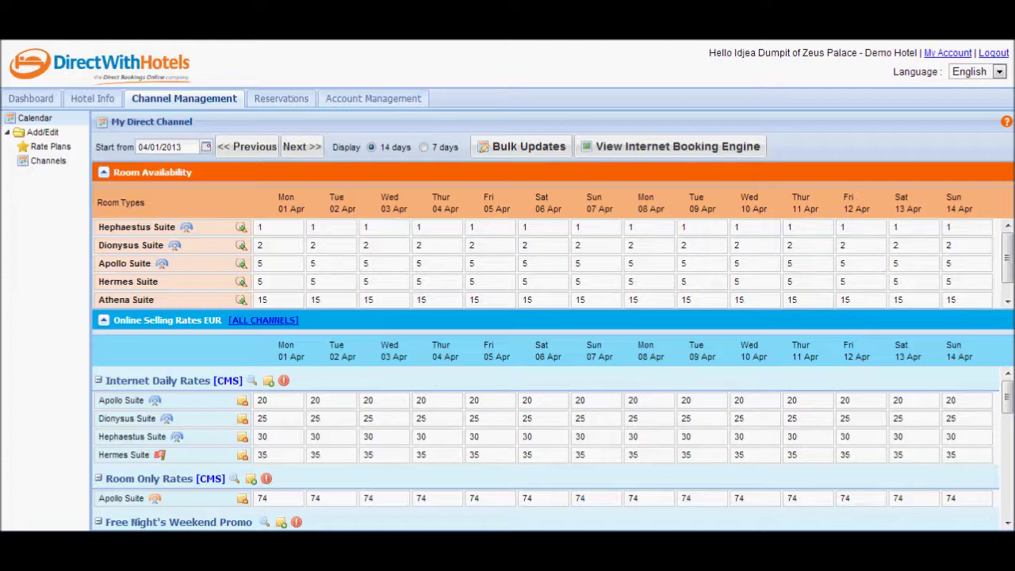
click(482, 328)
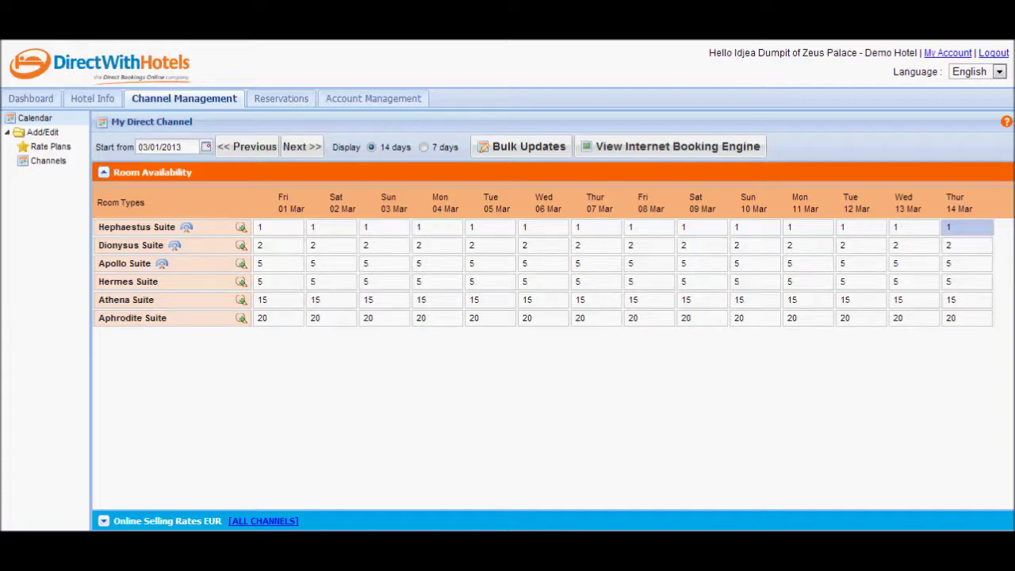
click(206, 149)
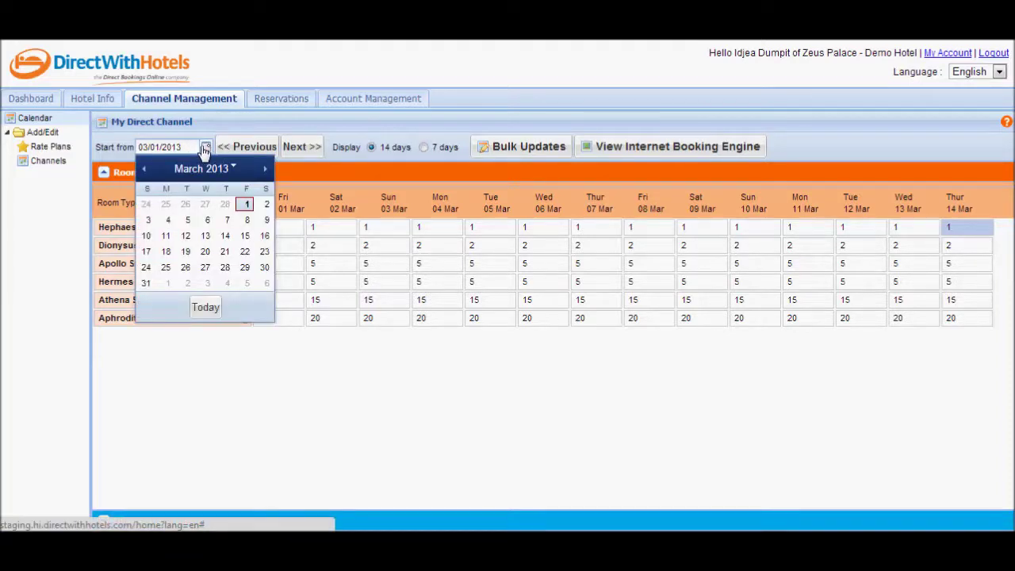
click(246, 238)
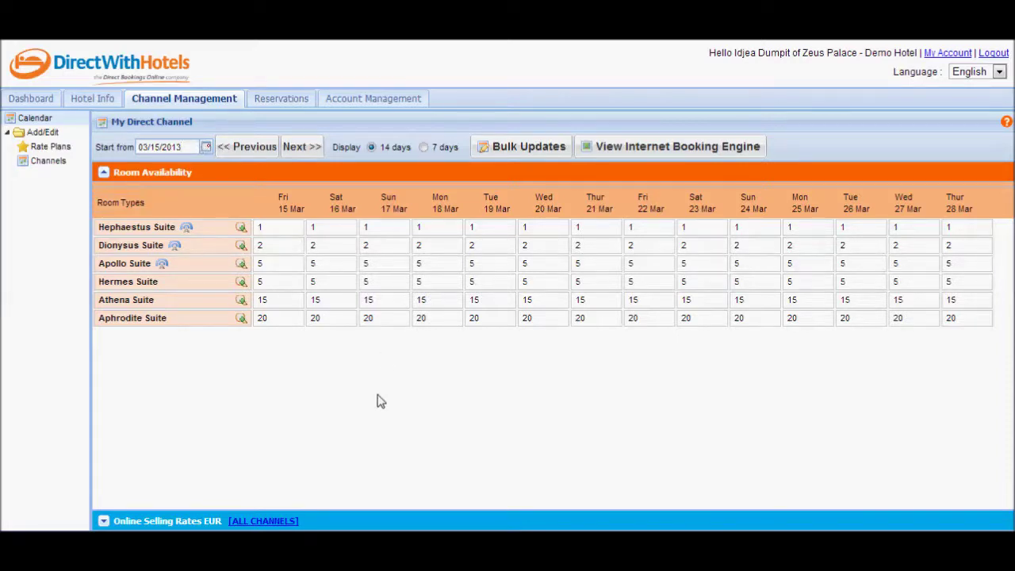
- Set room availability to 0 for the Hephaestus Suite on 15 Mar and 10 for the Apollo Suite on 16 Mar
click(280, 229)
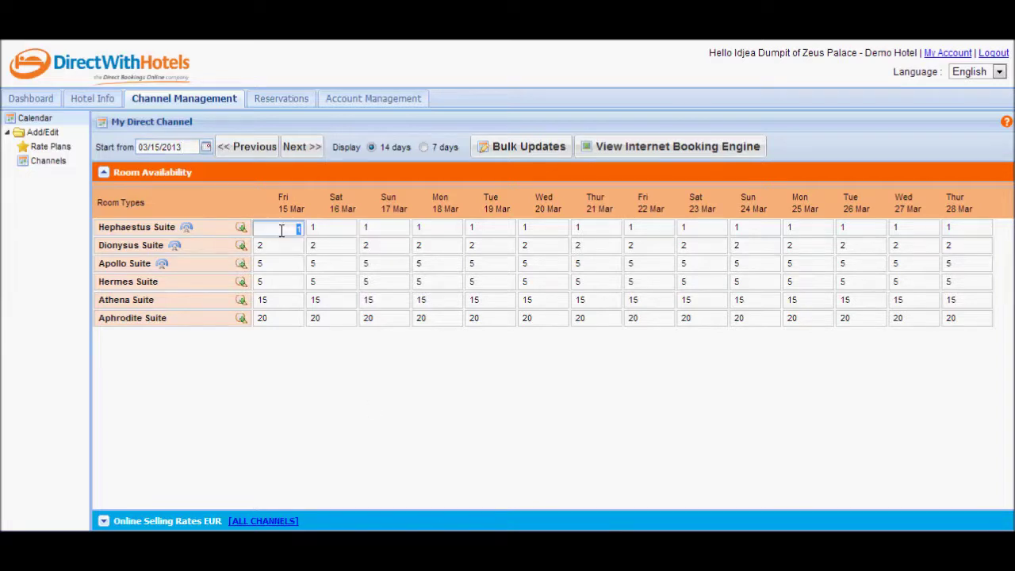
text(0)
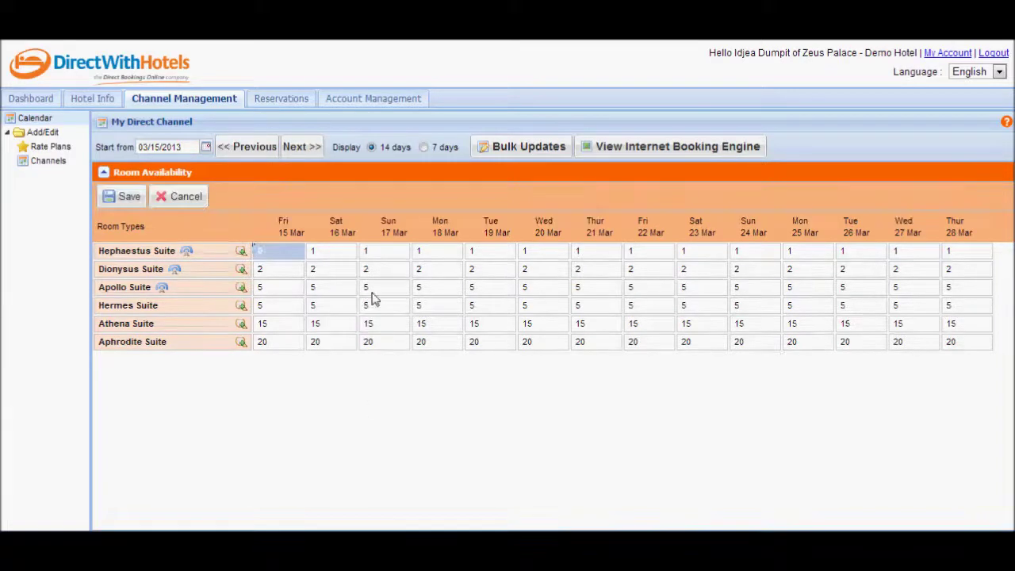
click(343, 289)
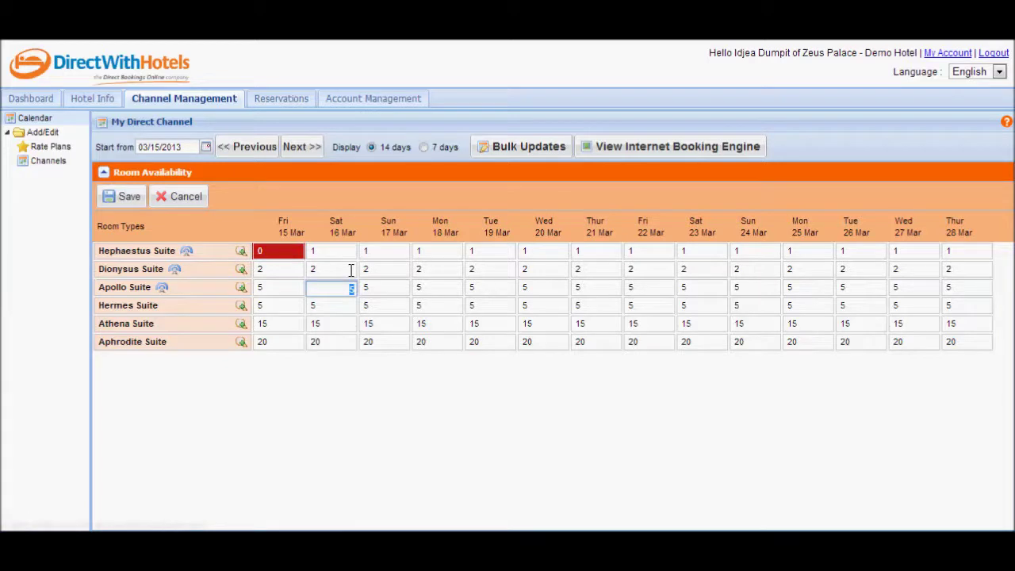
text(10)
click(487, 405)
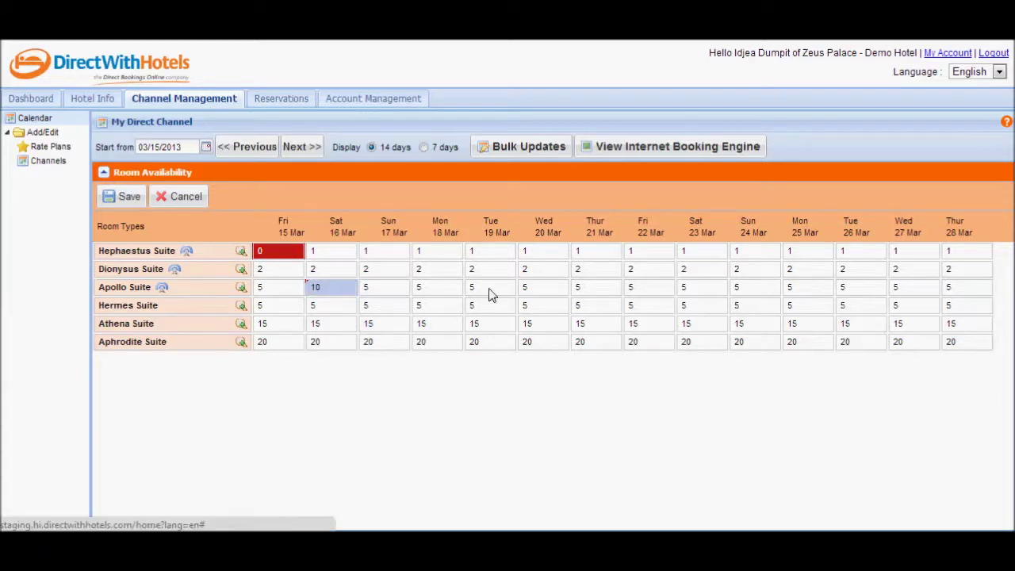
- Set the Hermes Suite's availability to 3 on 18 Mar and save the availability changes
click(450, 311)
text(3)
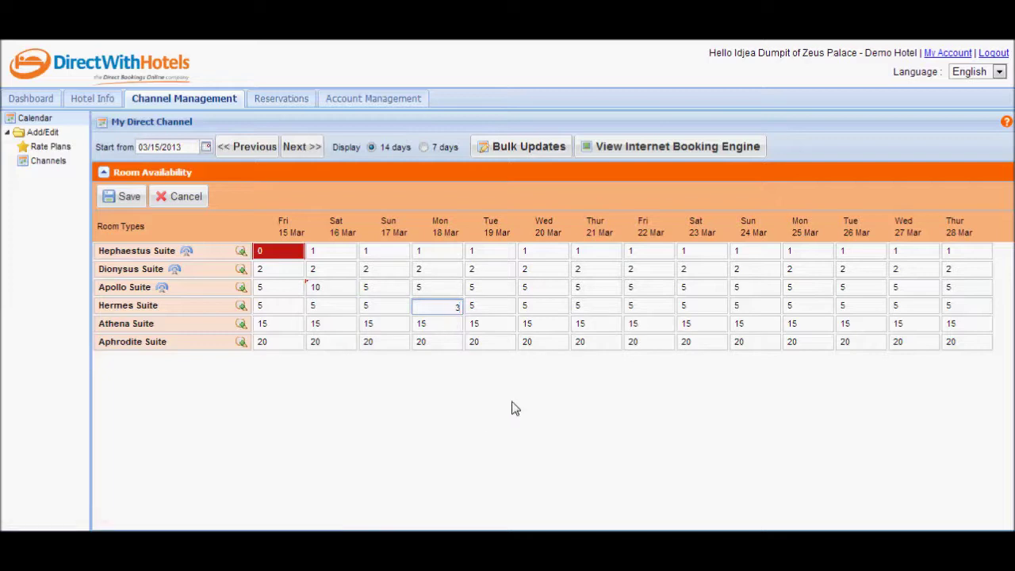
click(511, 409)
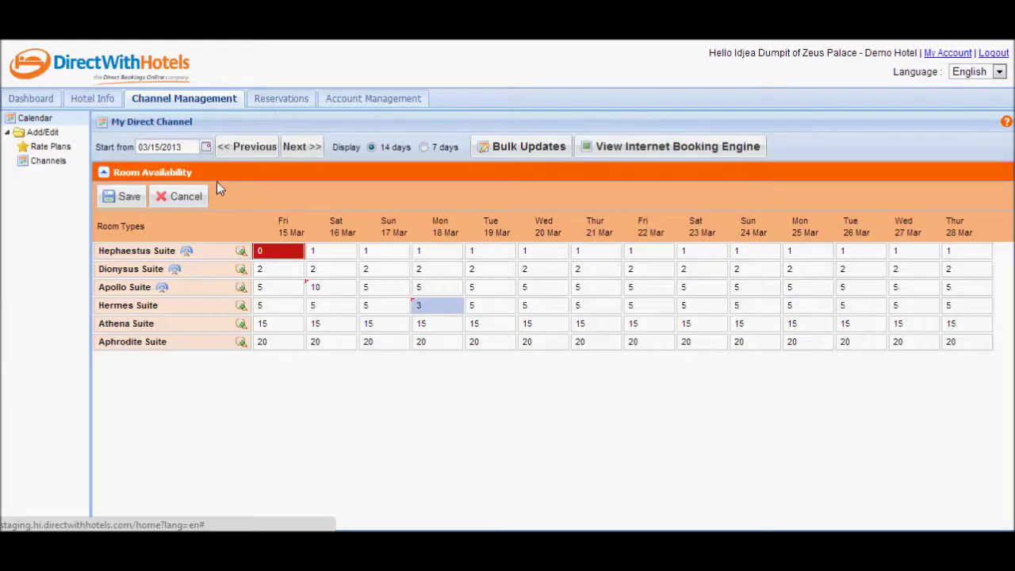
click(77, 100)
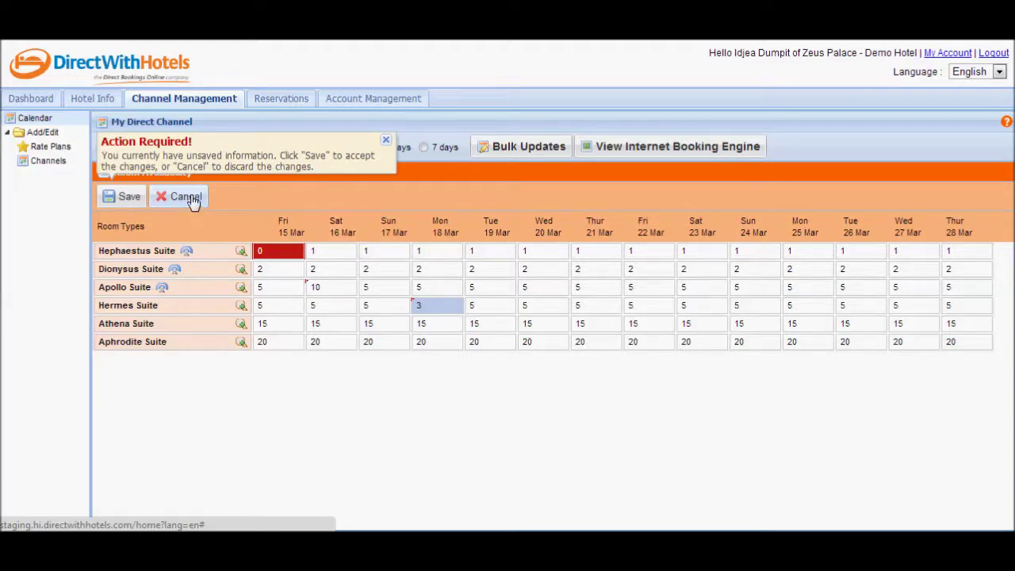
click(115, 198)
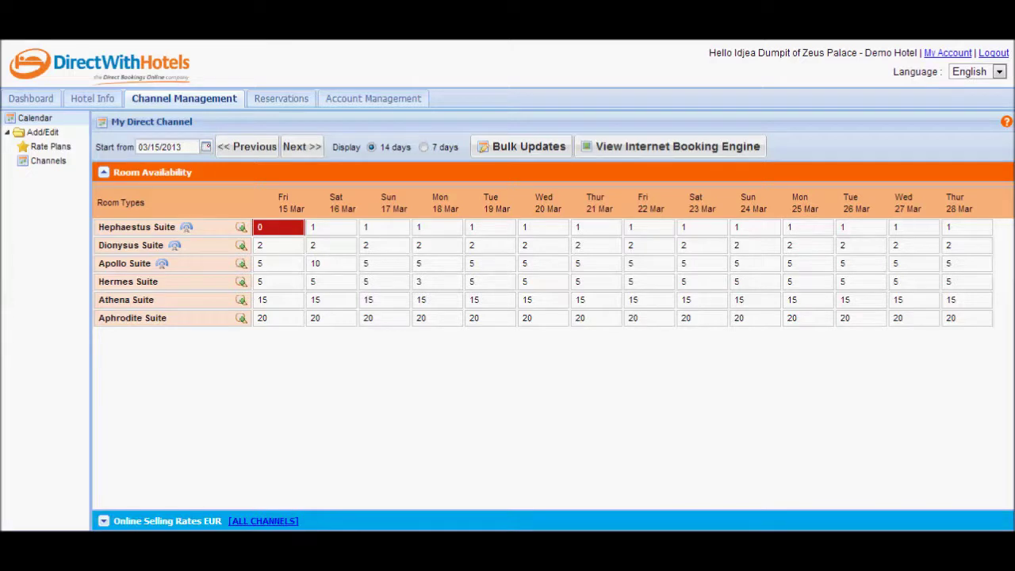
- Start a bulk update of room availability for the period 04/01/2013 to 04/07/2013
click(537, 150)
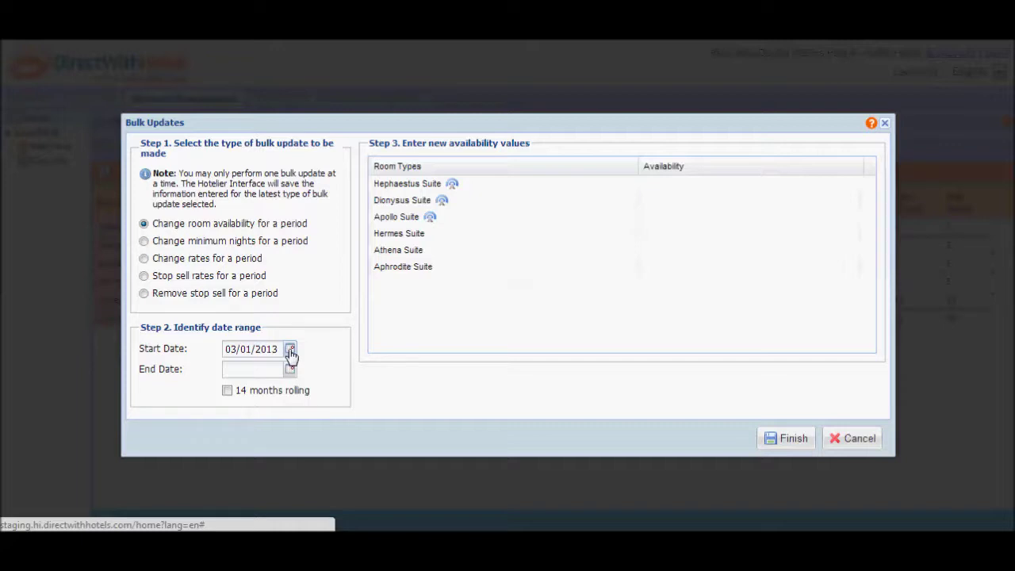
click(290, 351)
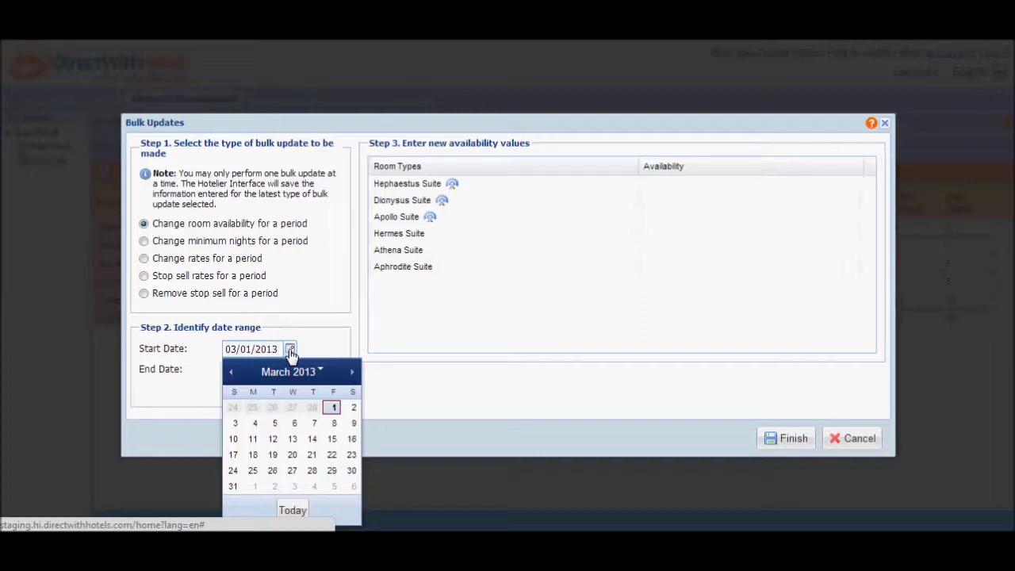
click(352, 373)
click(255, 408)
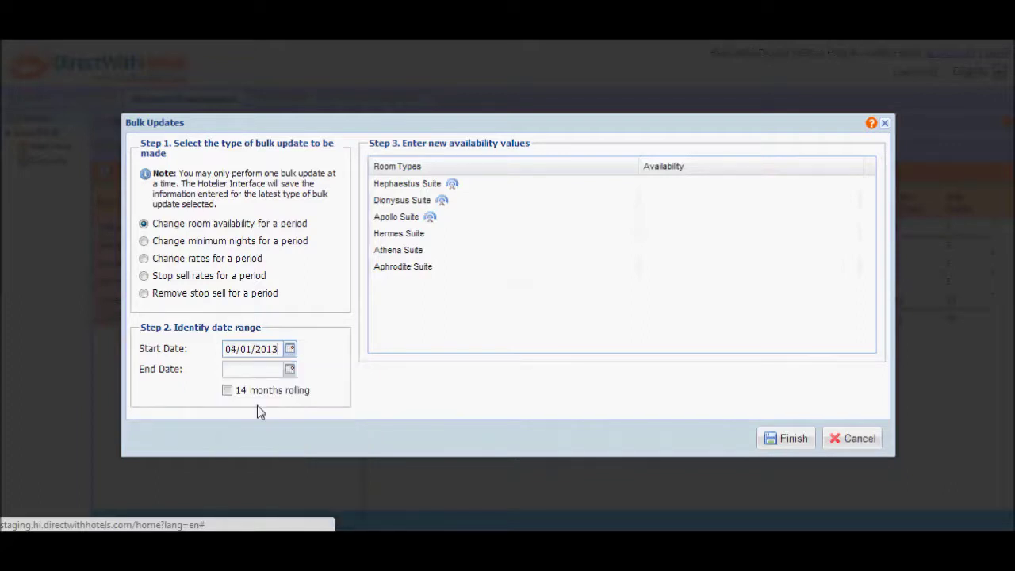
click(290, 369)
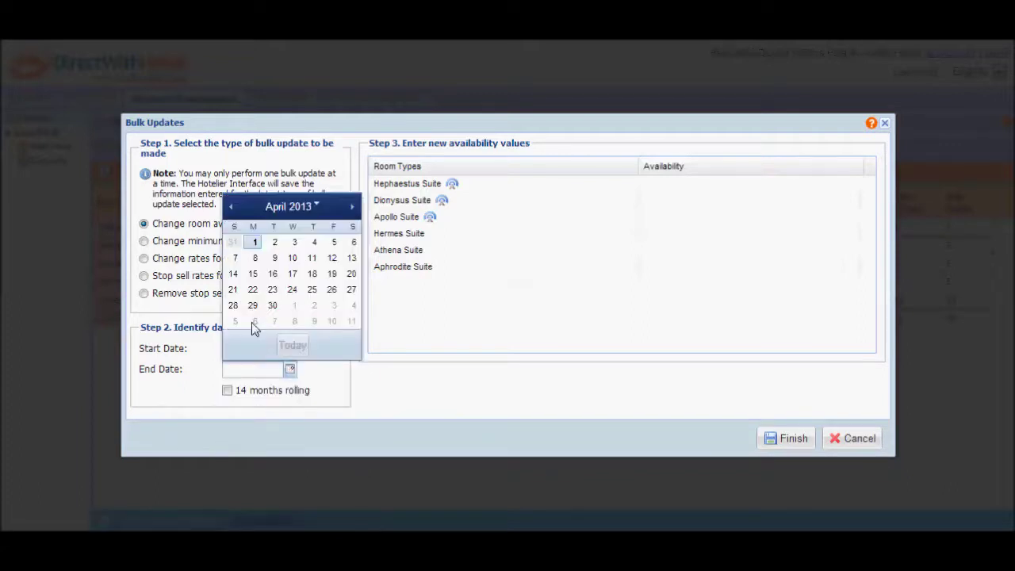
click(235, 258)
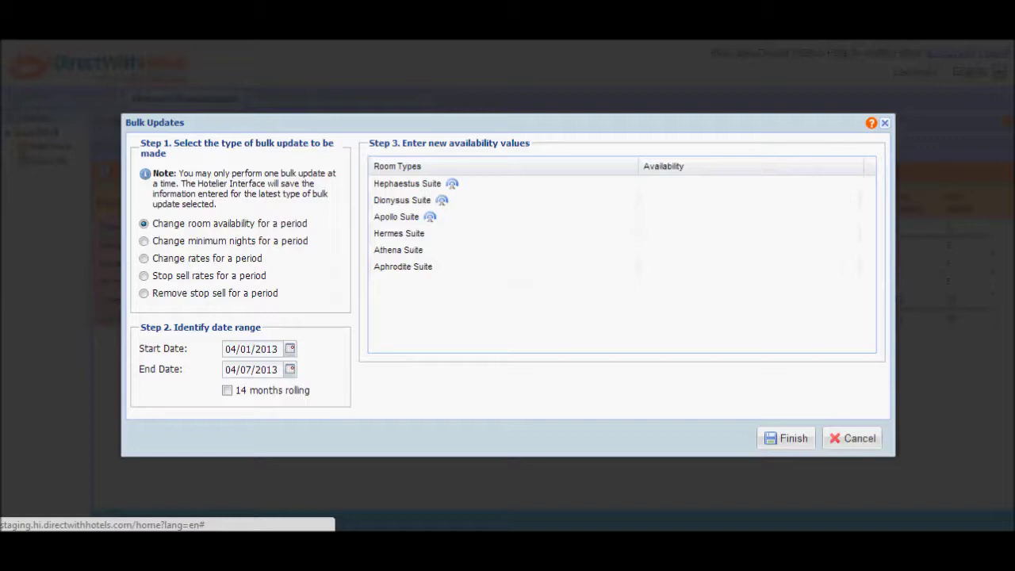
- Try the 14 months rolling option, switch it off again and re-enter the end date 04/07/2013
click(228, 392)
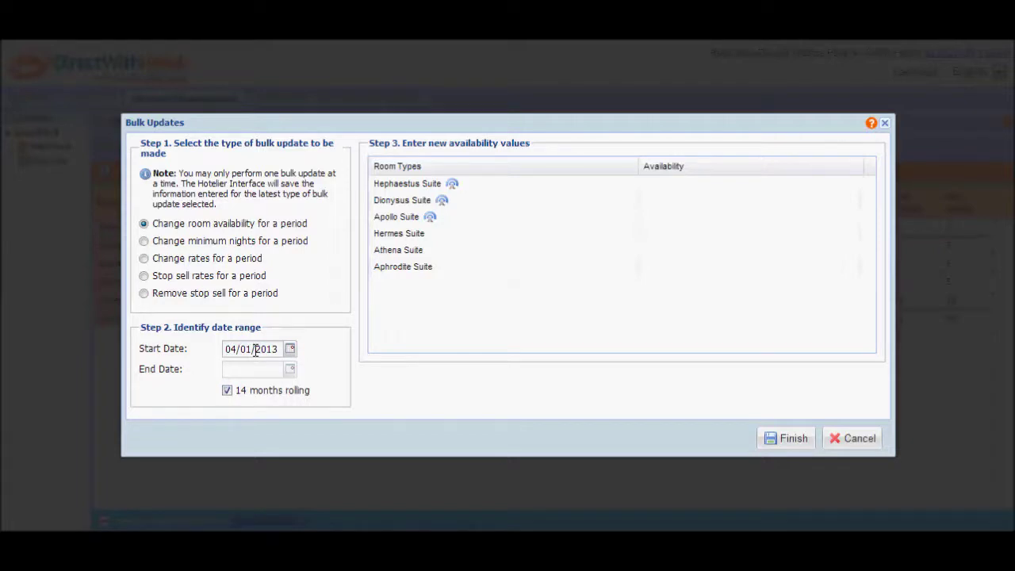
click(228, 391)
click(290, 370)
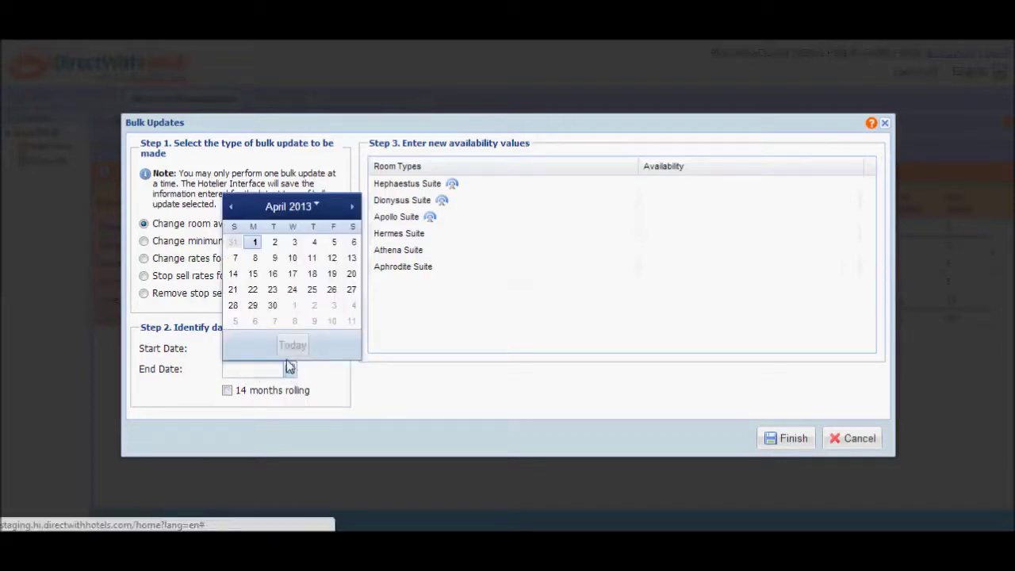
click(235, 259)
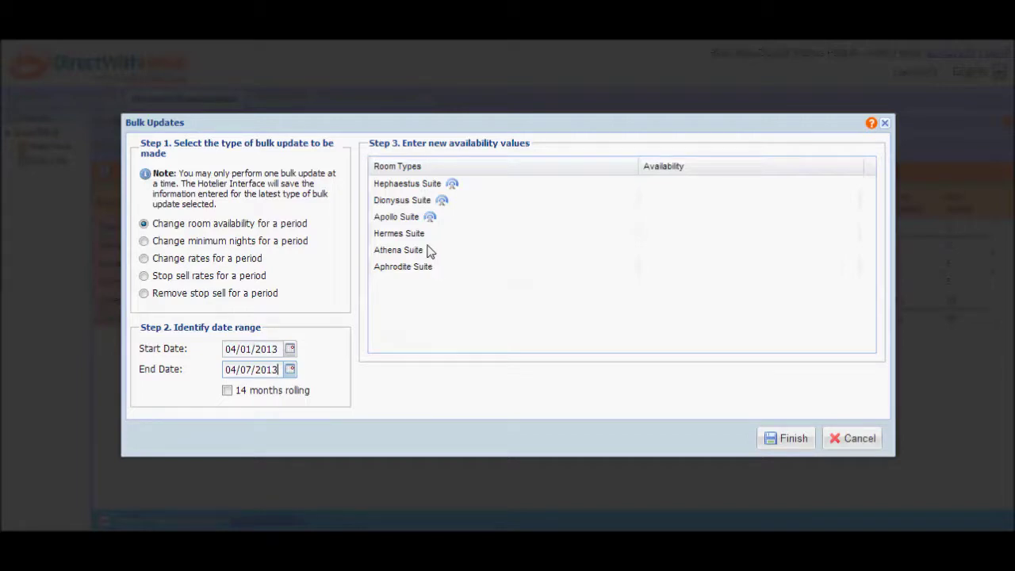
- Enter bulk availability of 3 for Hephaestus, 0 for Dionysus, 3 for Apollo and 10 for Athena Suite, and apply the update
click(704, 186)
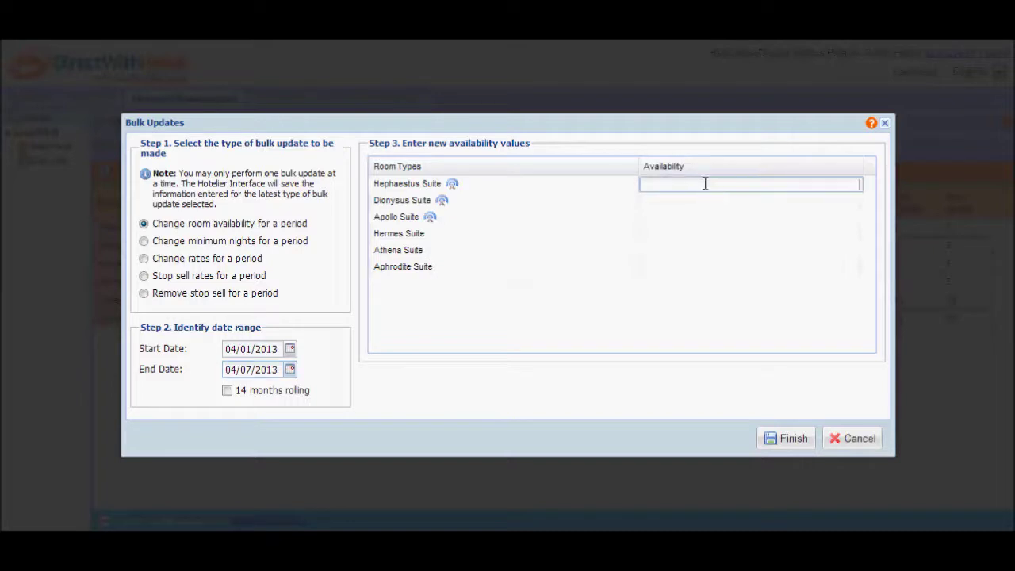
text(3)
click(713, 205)
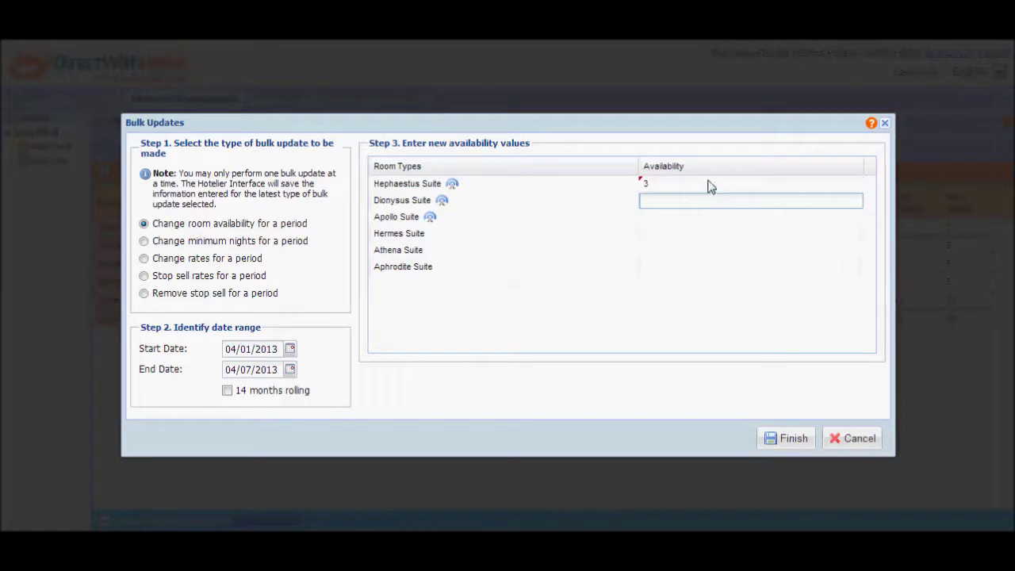
text(0)
click(719, 219)
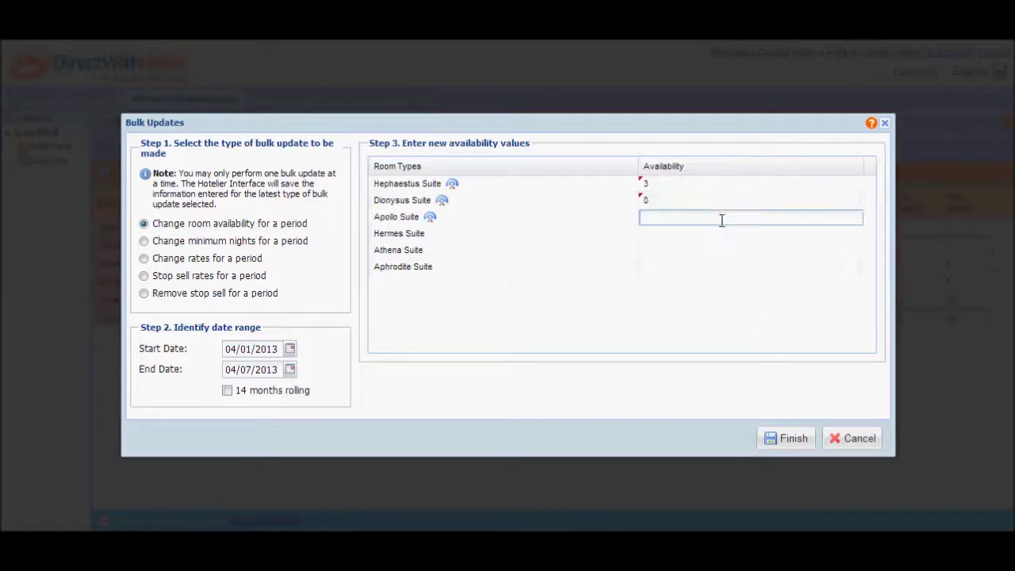
text(3)
key(Return)
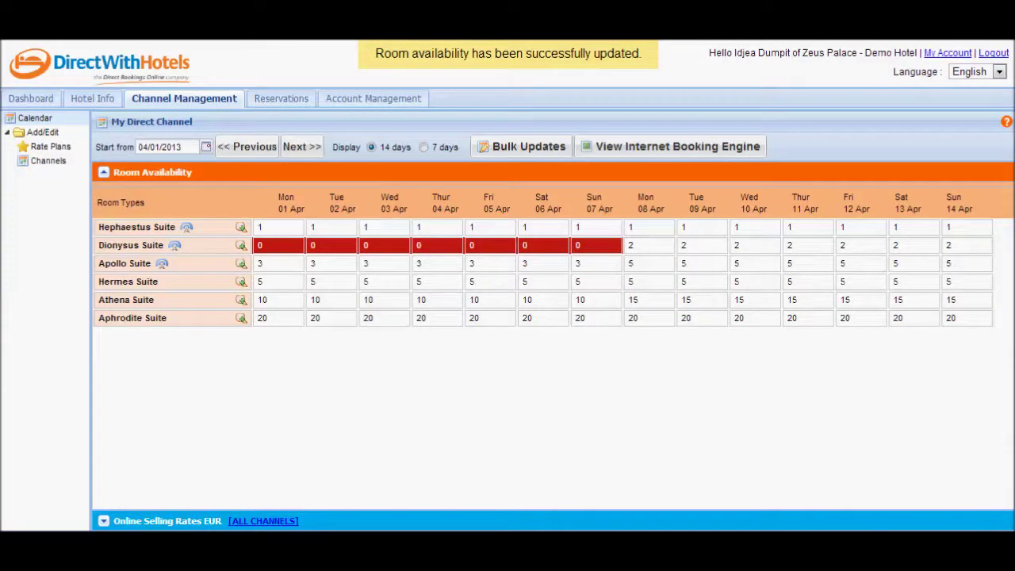
- Display the calendar from 04/01/2013 and examine the Hephaestus Suite's total room inventory and online reservations
click(206, 148)
click(167, 206)
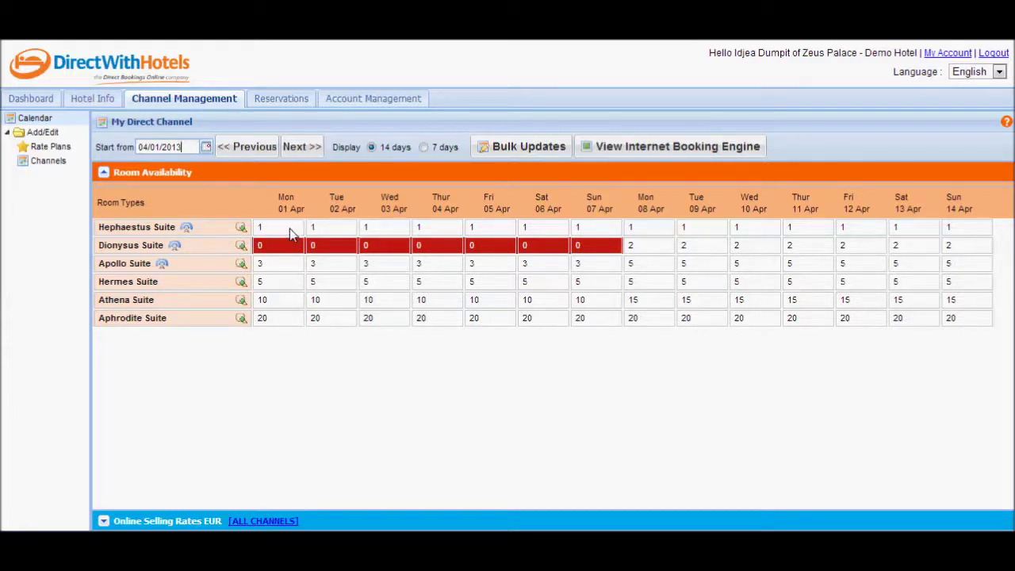
click(242, 230)
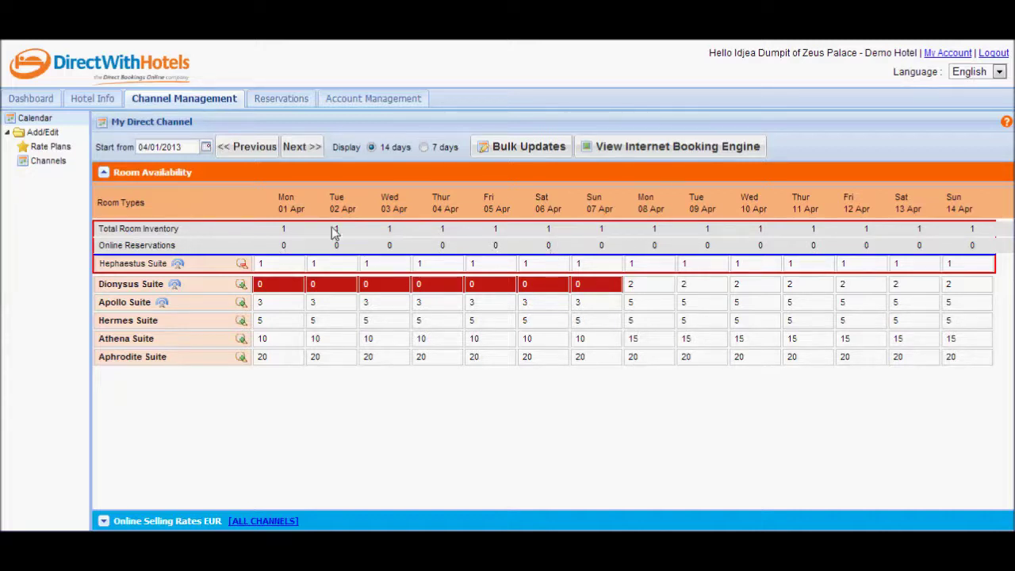
click(241, 264)
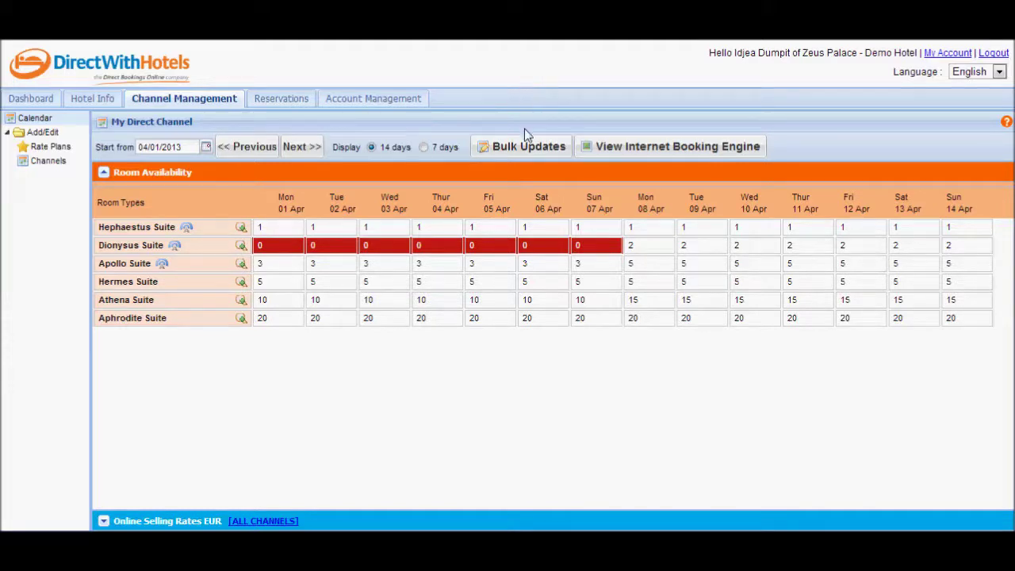
- Start another bulk room availability update with 14 months rolling and the start date 06/01/2013
click(524, 151)
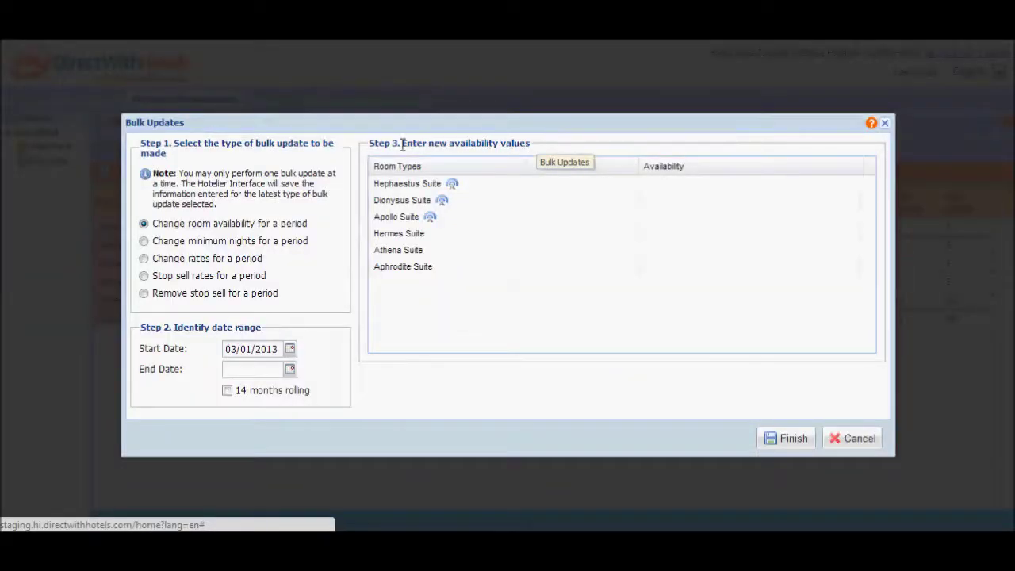
click(228, 392)
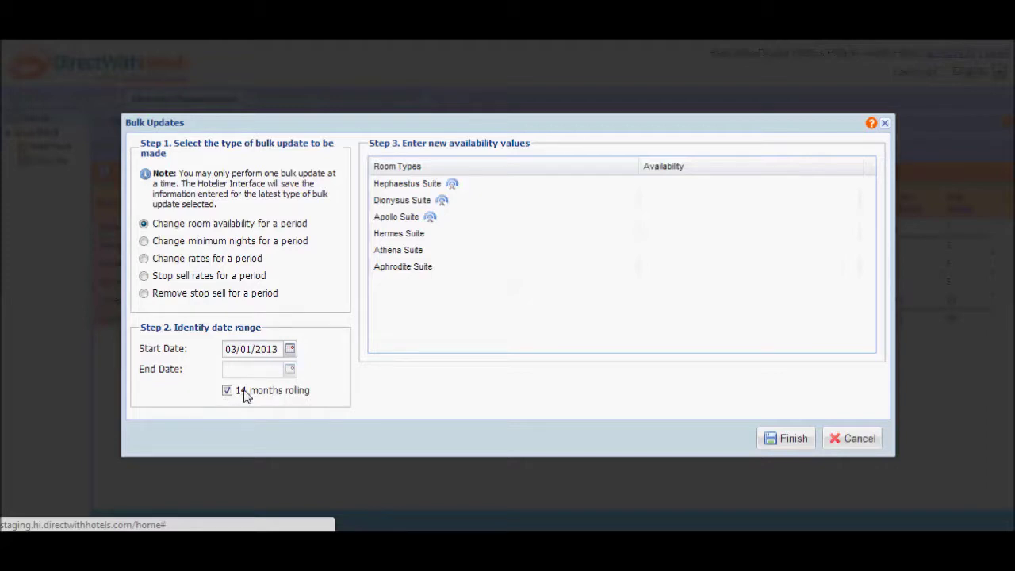
click(290, 352)
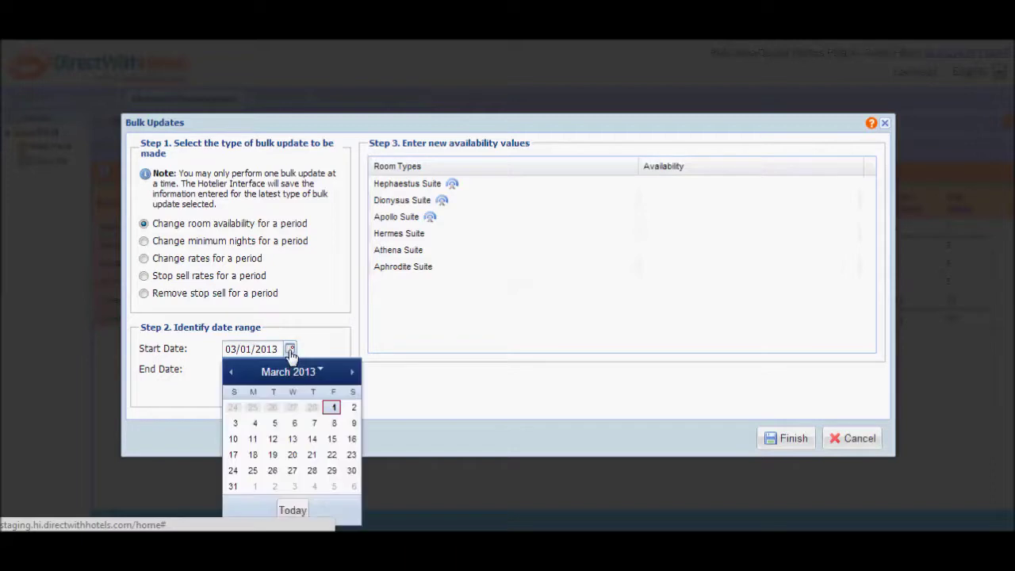
click(298, 371)
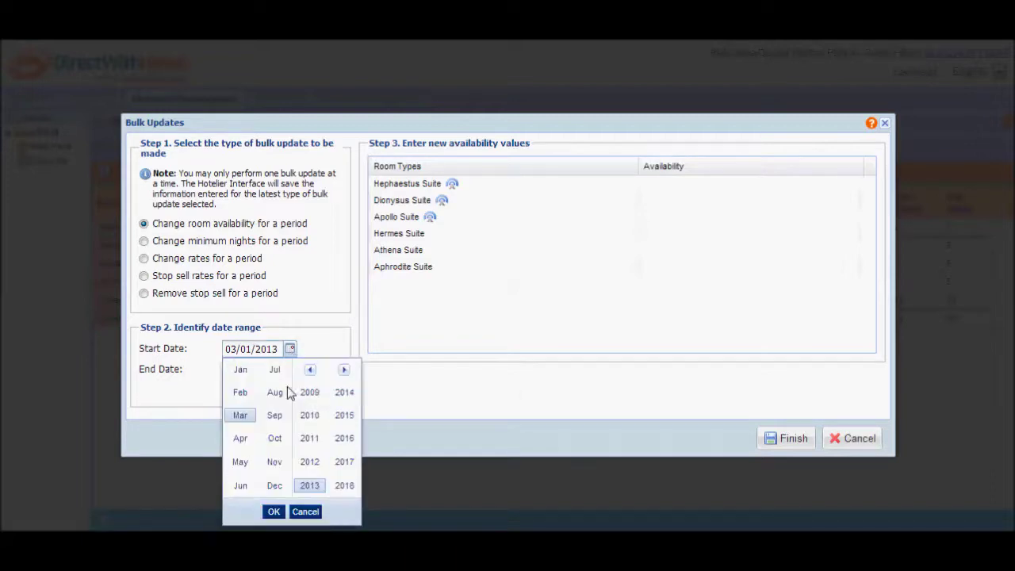
click(242, 486)
click(274, 512)
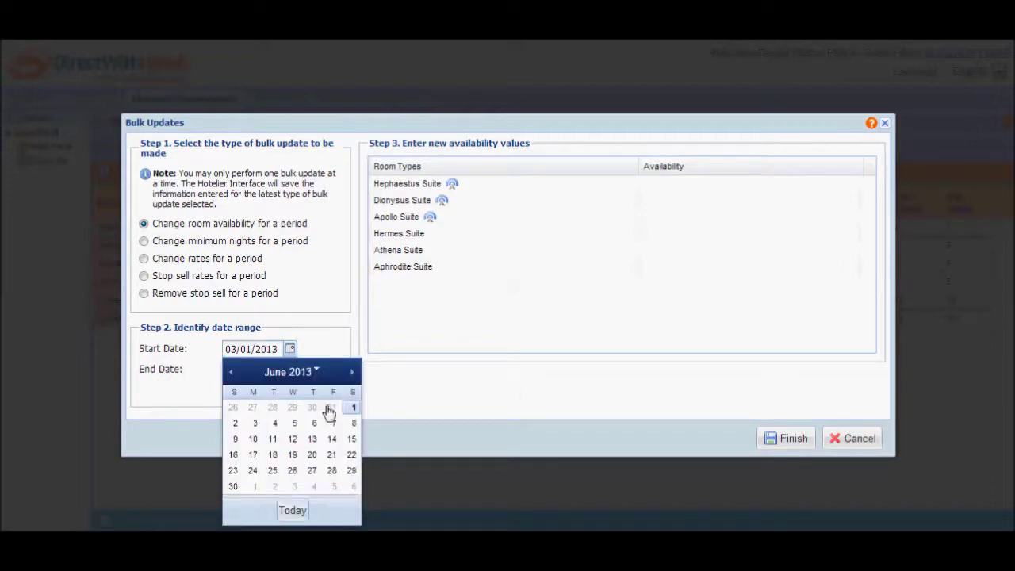
click(350, 408)
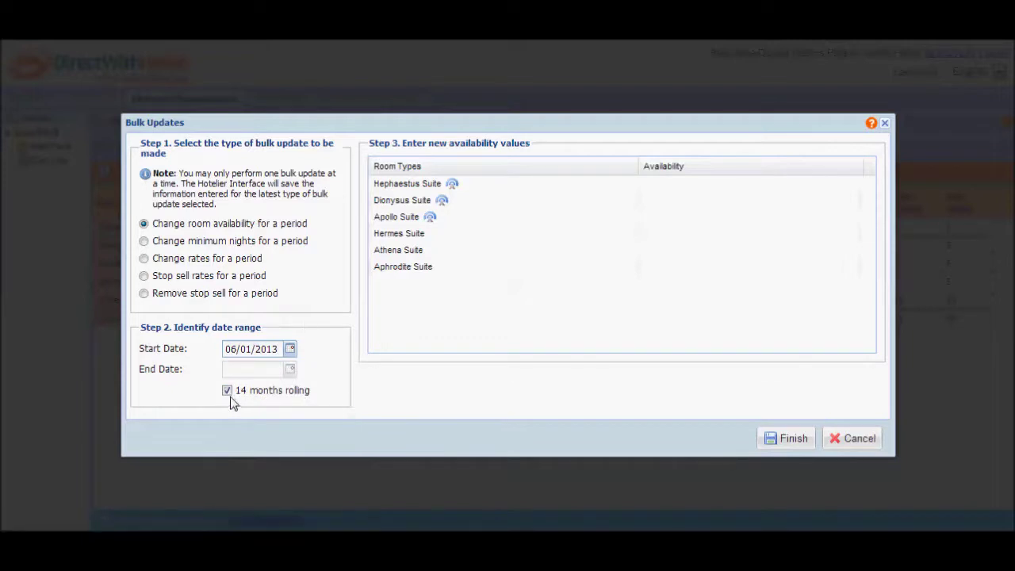
- Set the Apollo Suite's new availability to 10 in the bulk update
click(756, 225)
text(1)
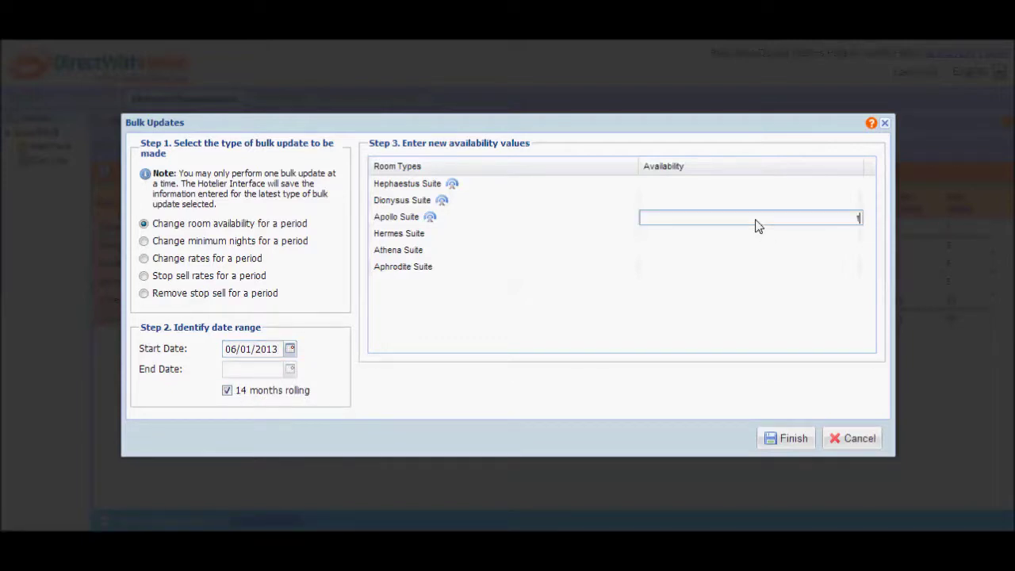
text(0)
key(Return)
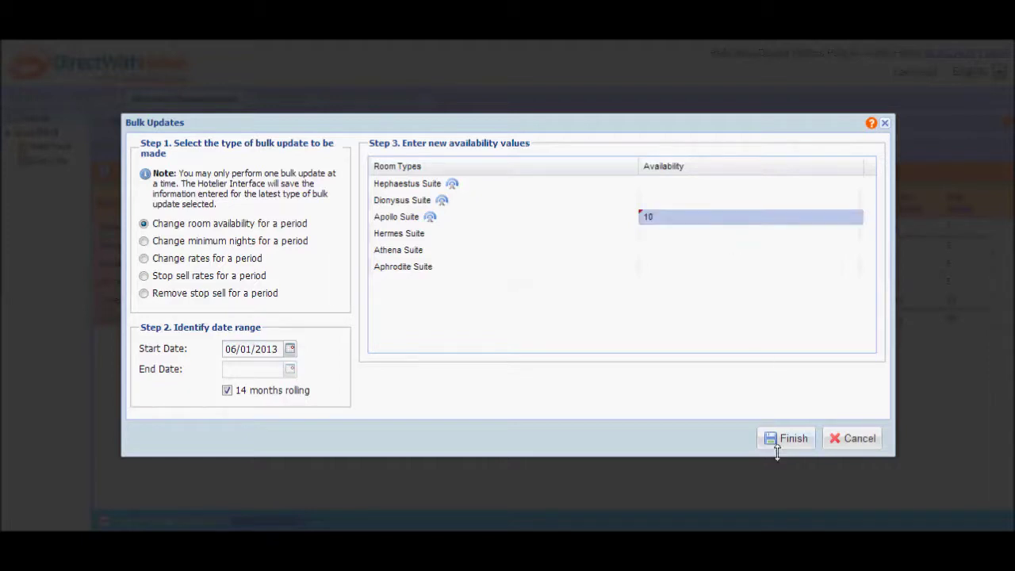
- Apply the bulk availability update and display the calendar from 06/01/2013 to check the Apollo Suite
click(786, 442)
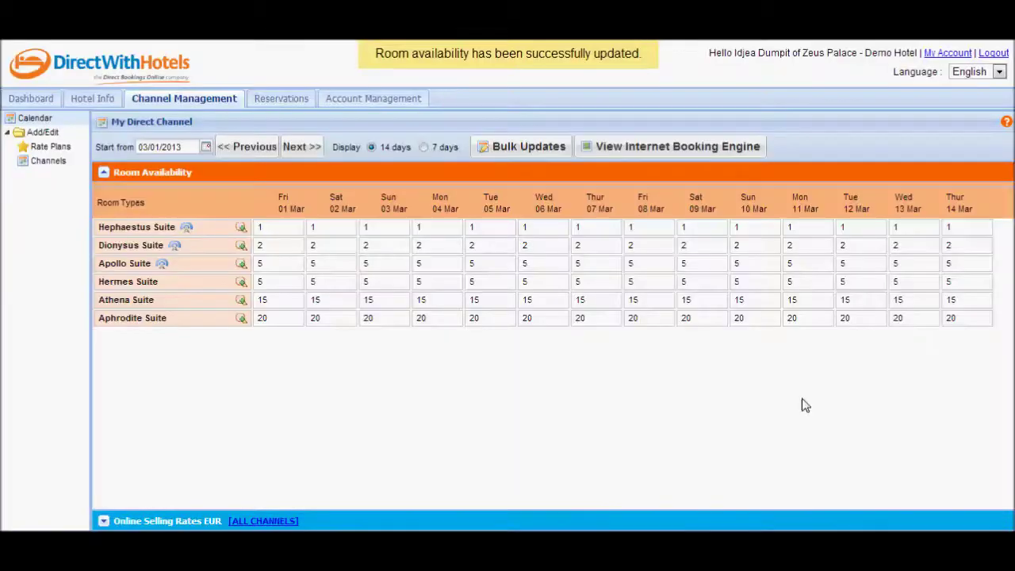
click(206, 149)
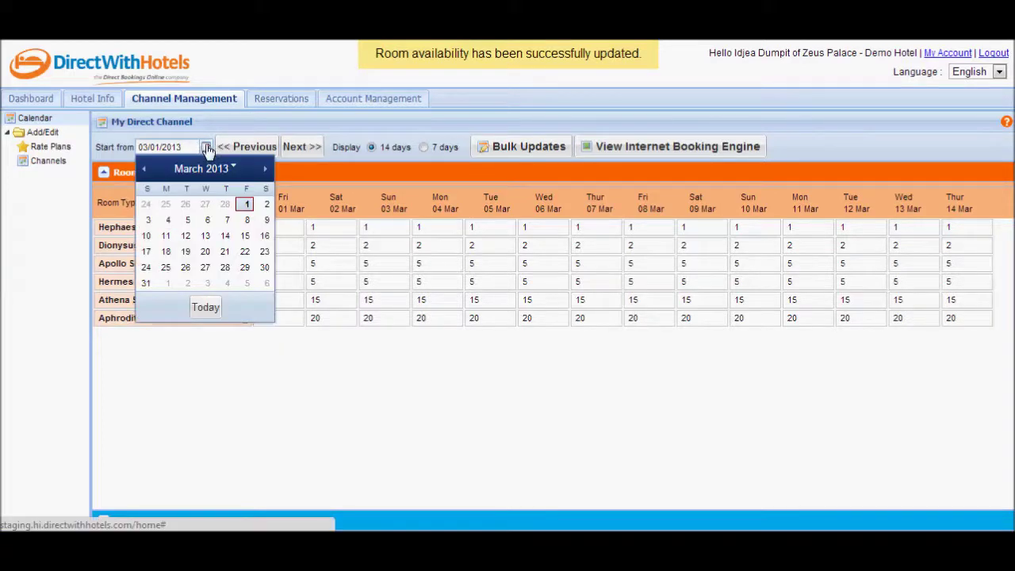
click(236, 168)
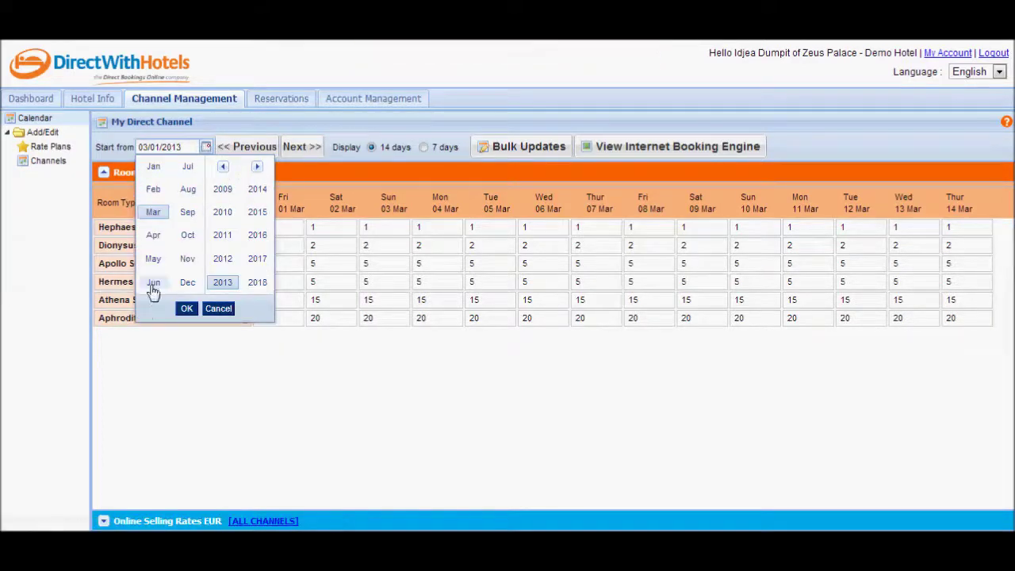
click(153, 286)
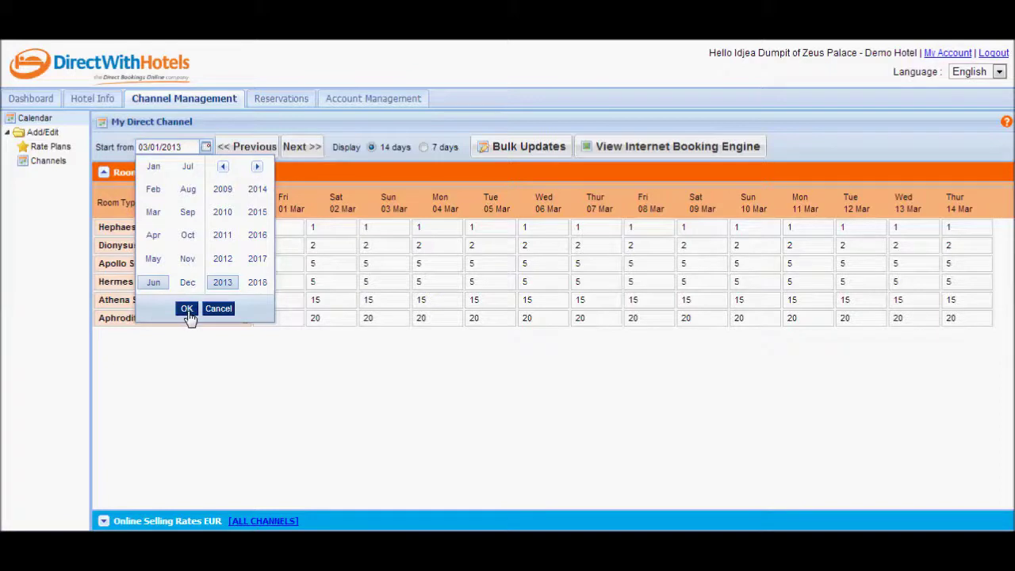
click(187, 311)
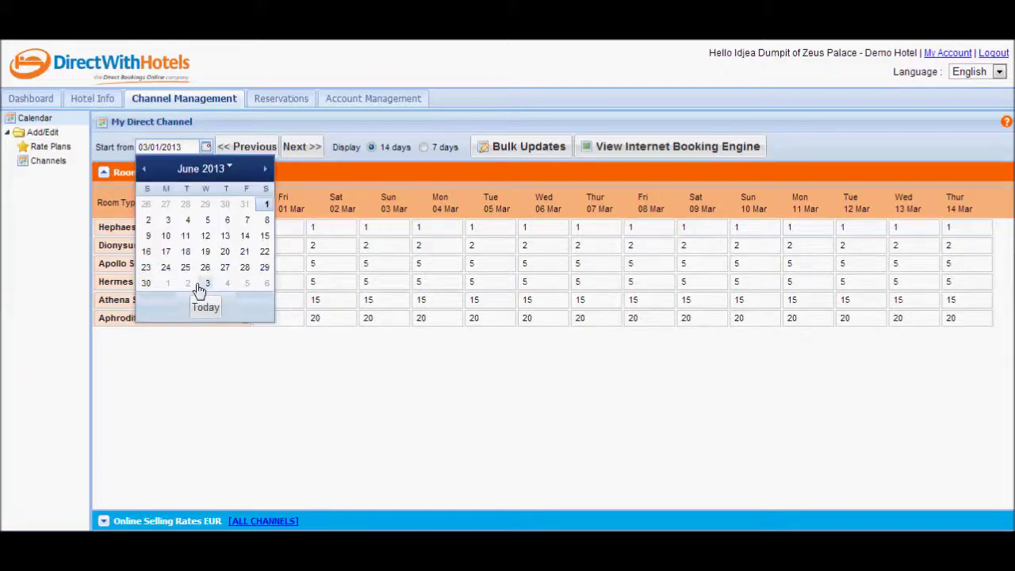
click(265, 204)
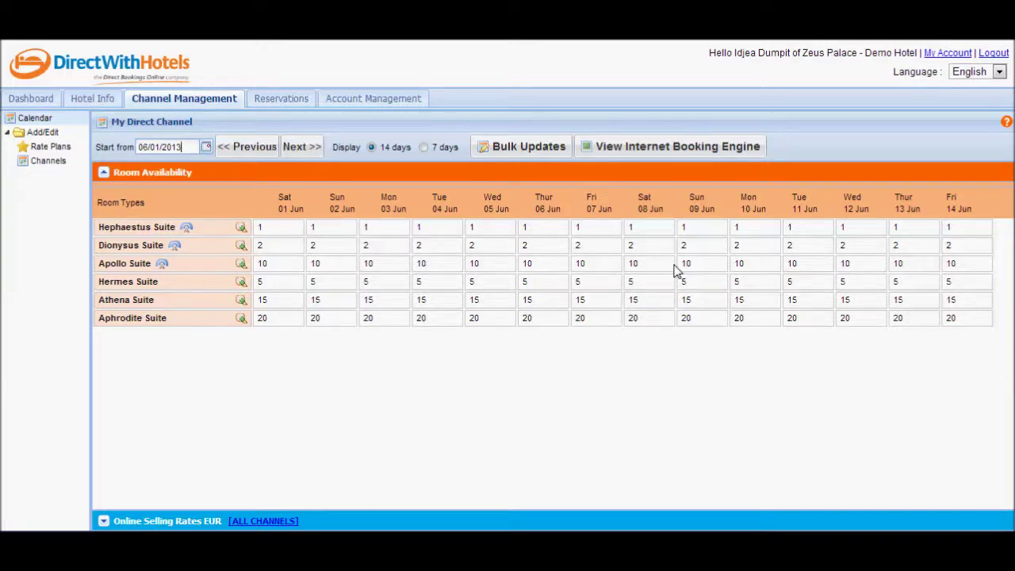
- Display the room availability calendar from 05/01/2014 to check the end of the rolling period
click(206, 147)
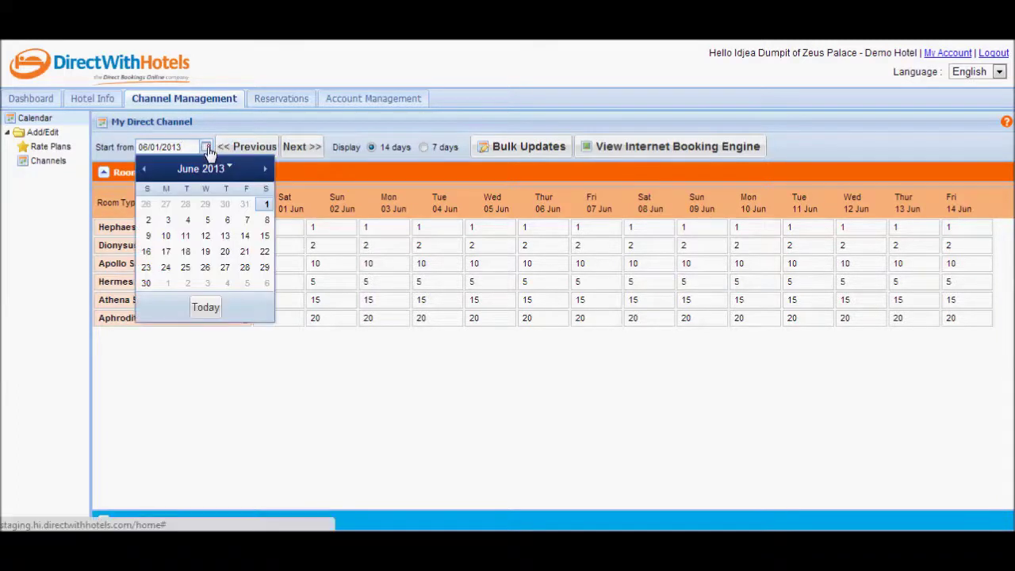
click(219, 166)
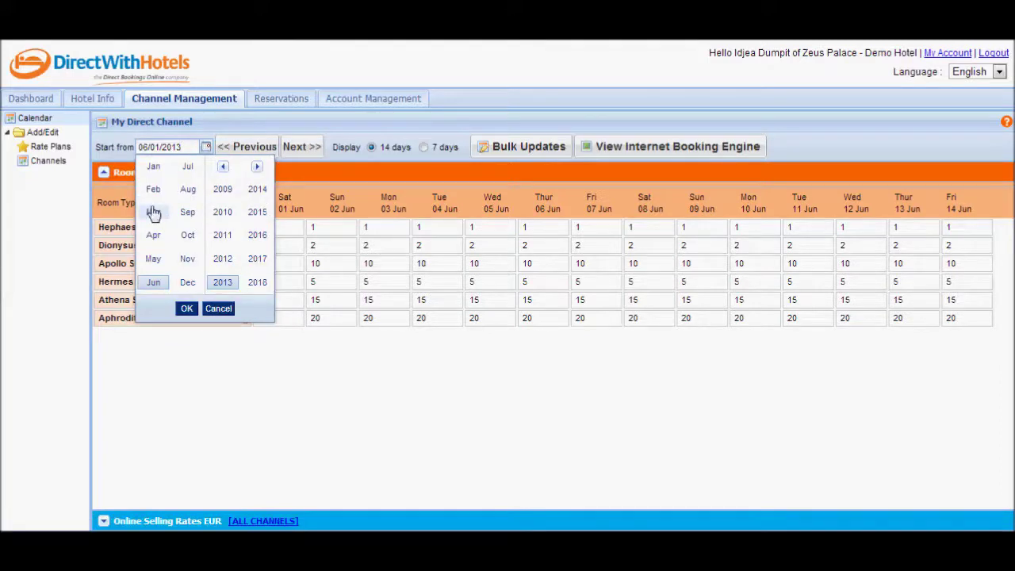
click(153, 258)
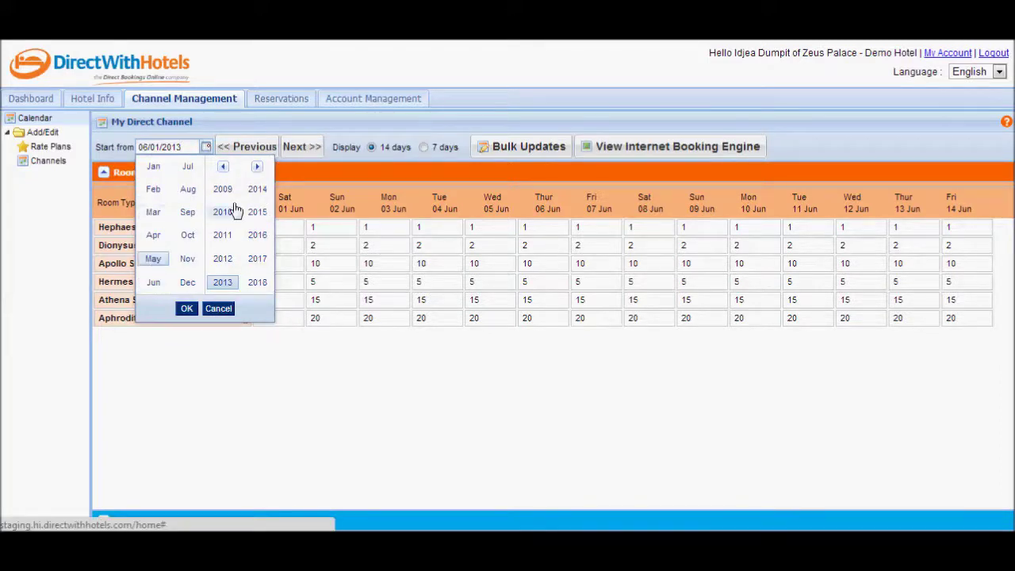
click(257, 189)
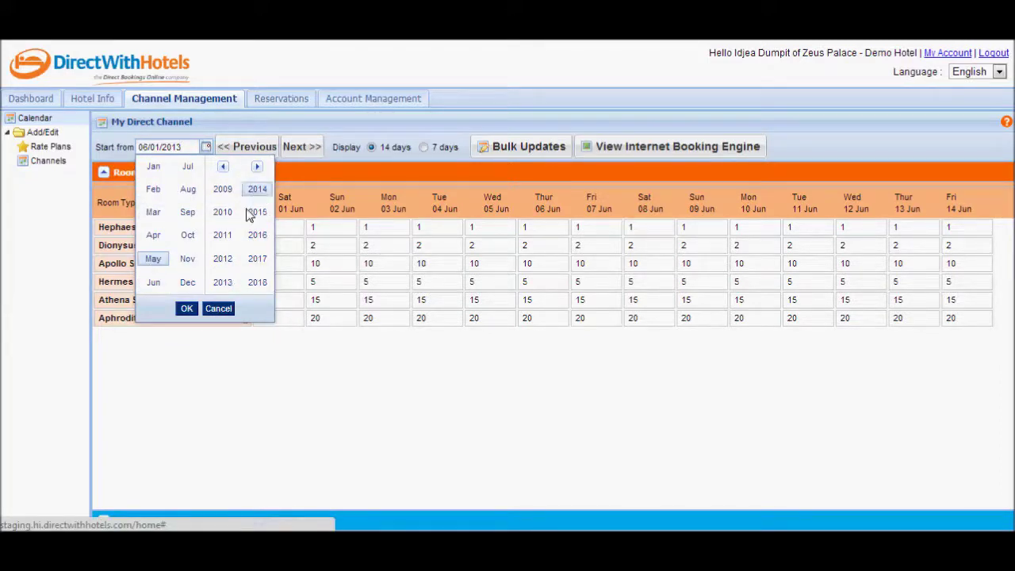
click(186, 309)
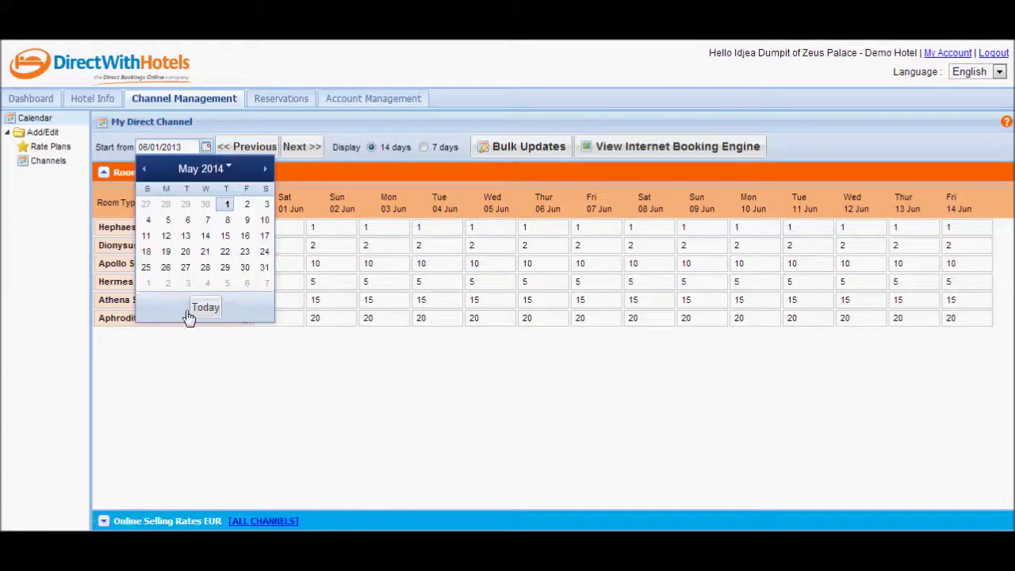
click(226, 205)
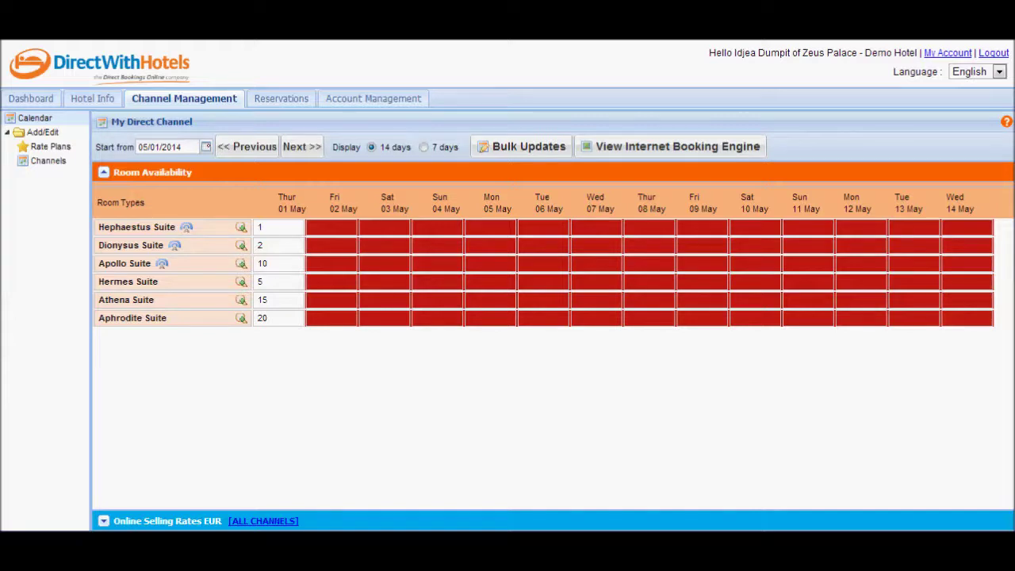
- Read the calendar page's help instructions on updating room availability and close the help
click(1006, 125)
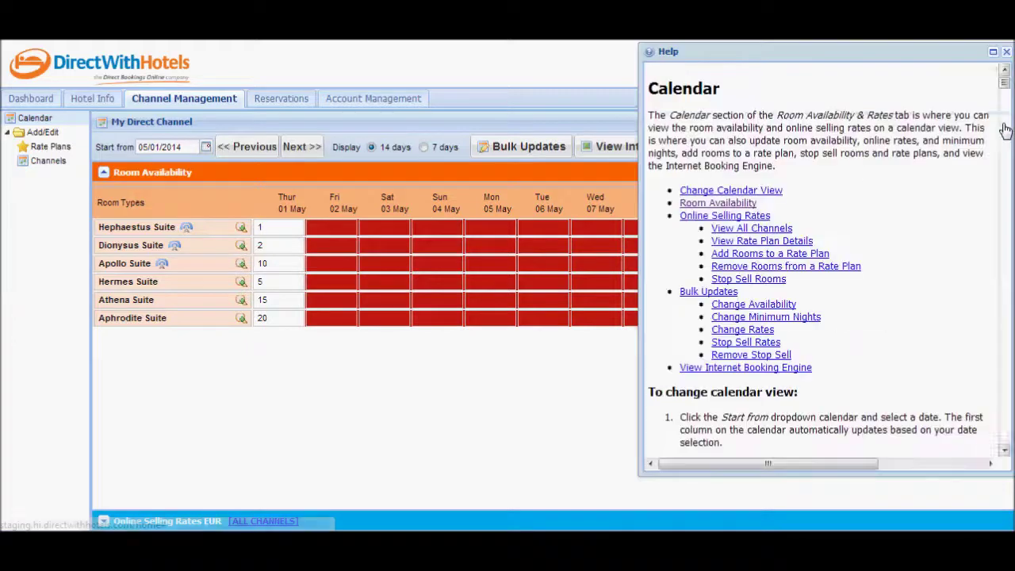
click(724, 205)
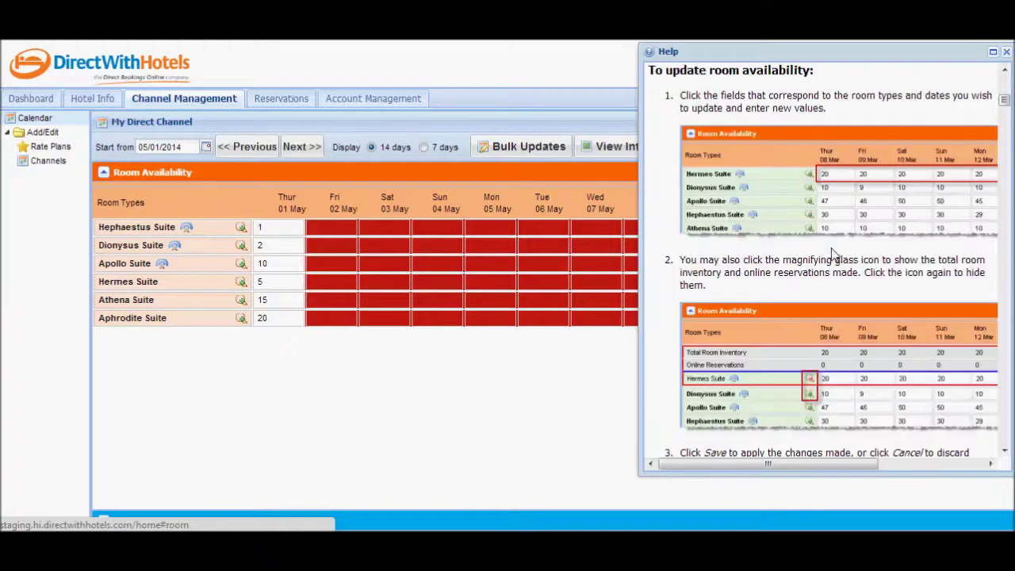
scroll(815, 254, down, 8)
scroll(817, 272, down, 3)
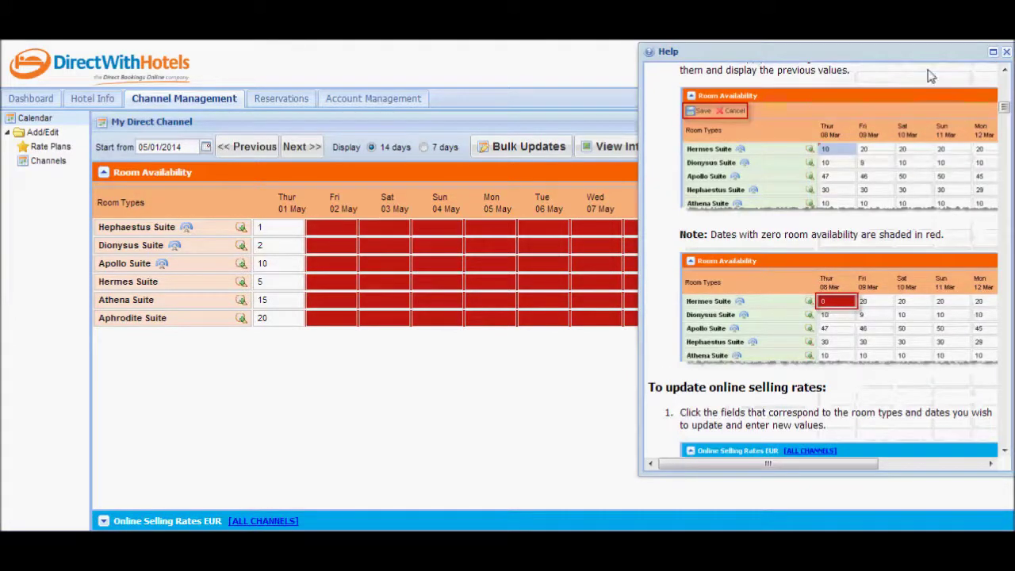
click(1007, 52)
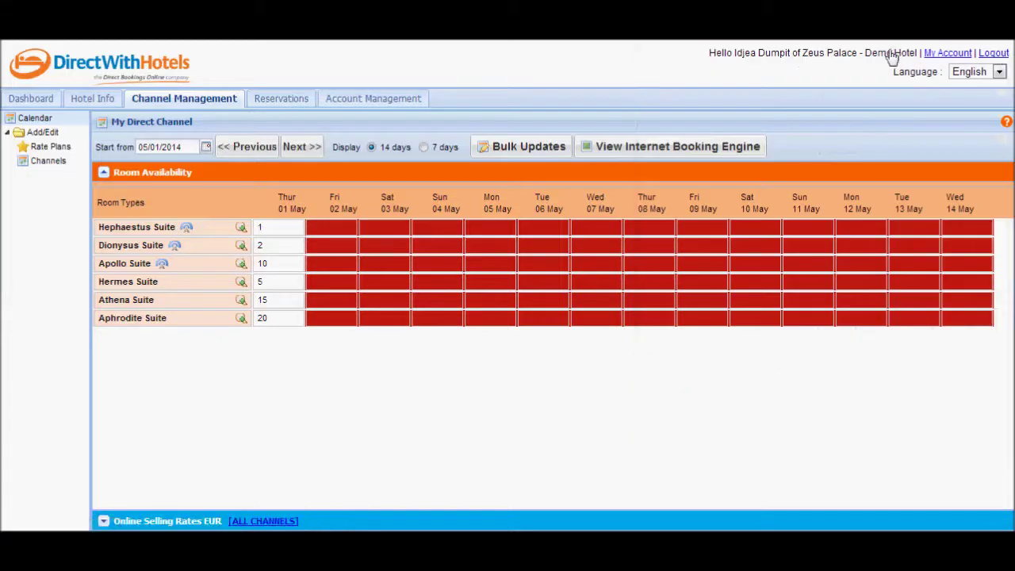
- Read the Room Availability instructions in Account Management's Help, under the Channel Management Calendar topic
click(369, 101)
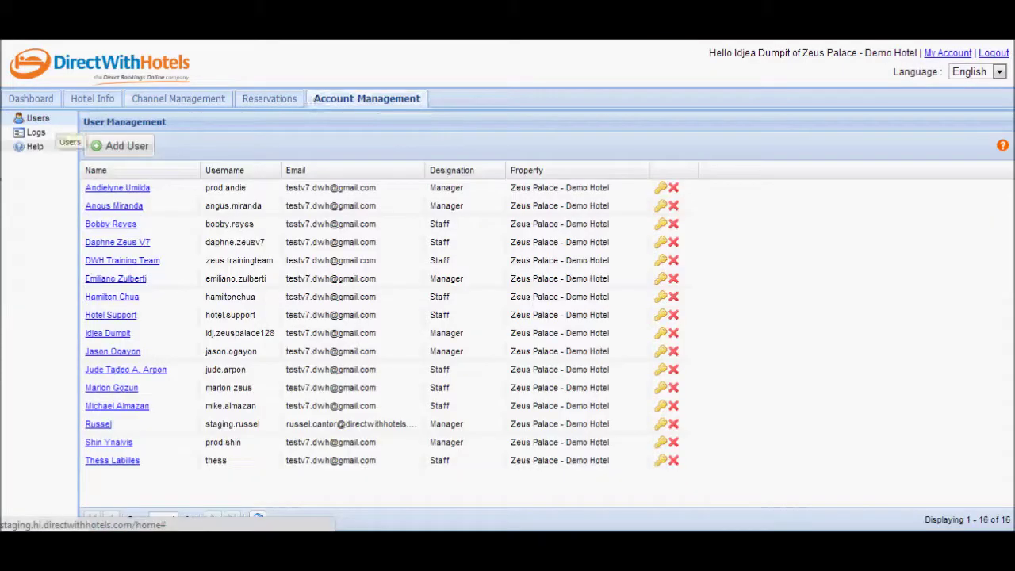
click(24, 151)
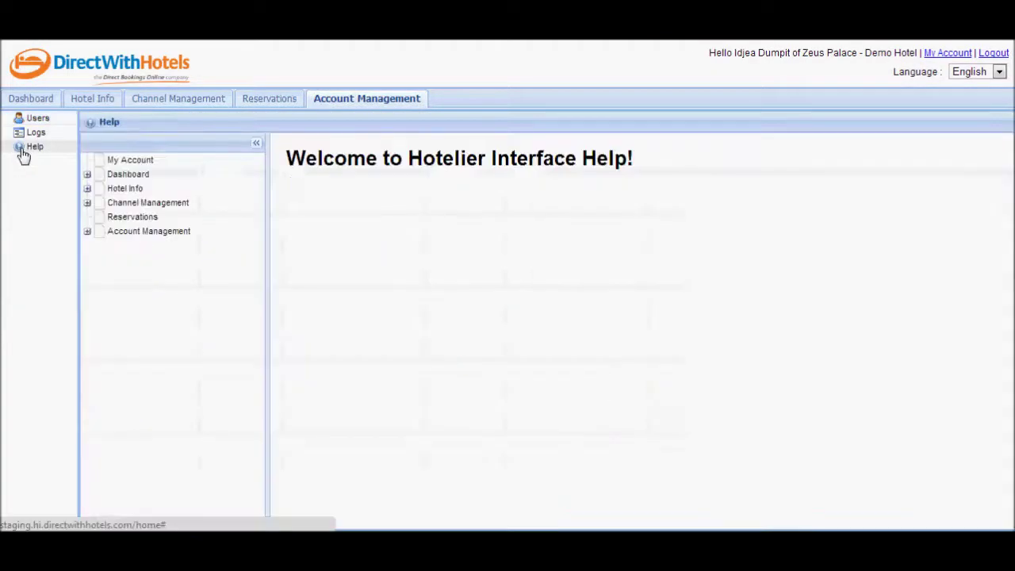
click(87, 204)
click(128, 219)
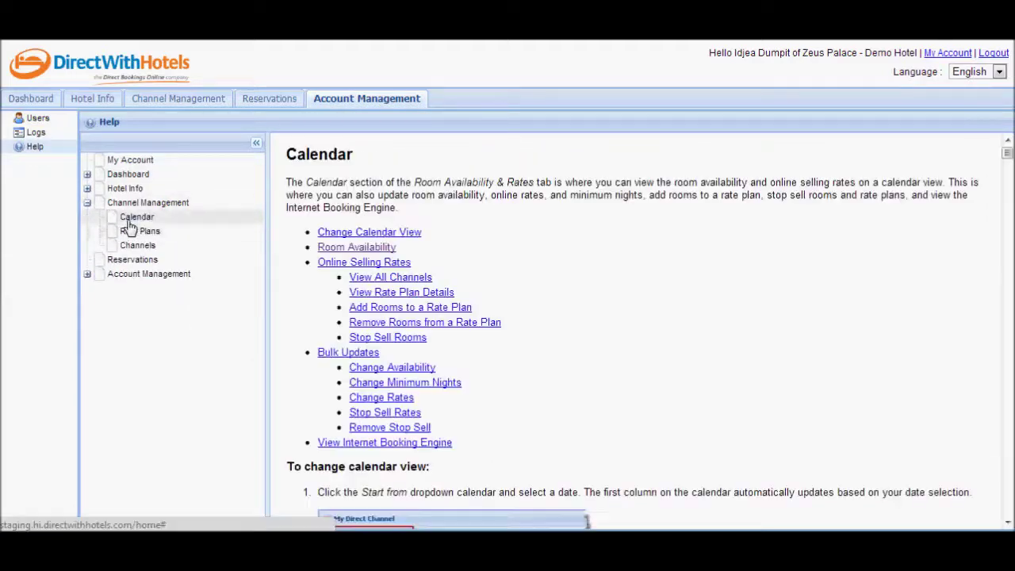
click(359, 248)
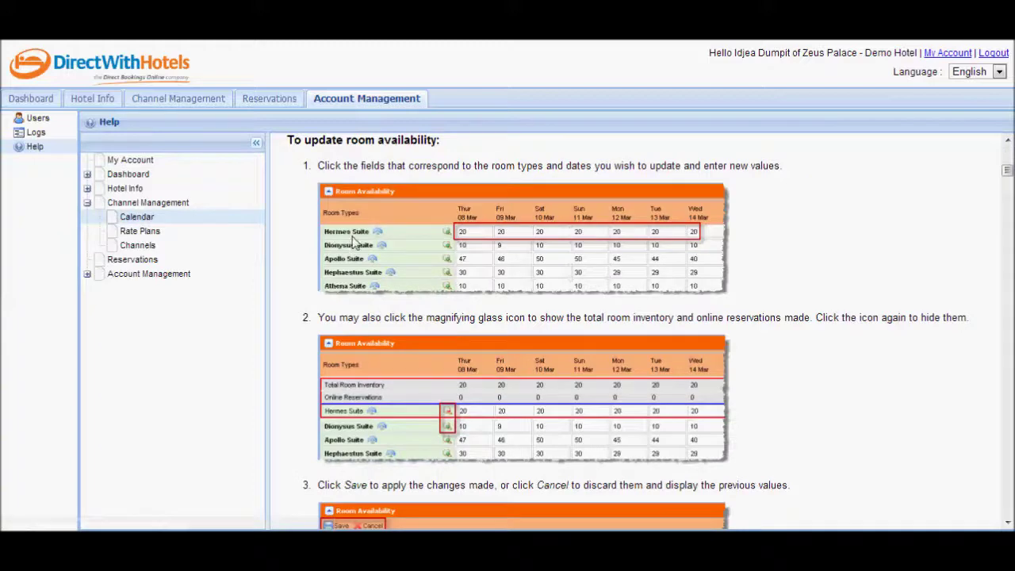
scroll(390, 249, down, 6)
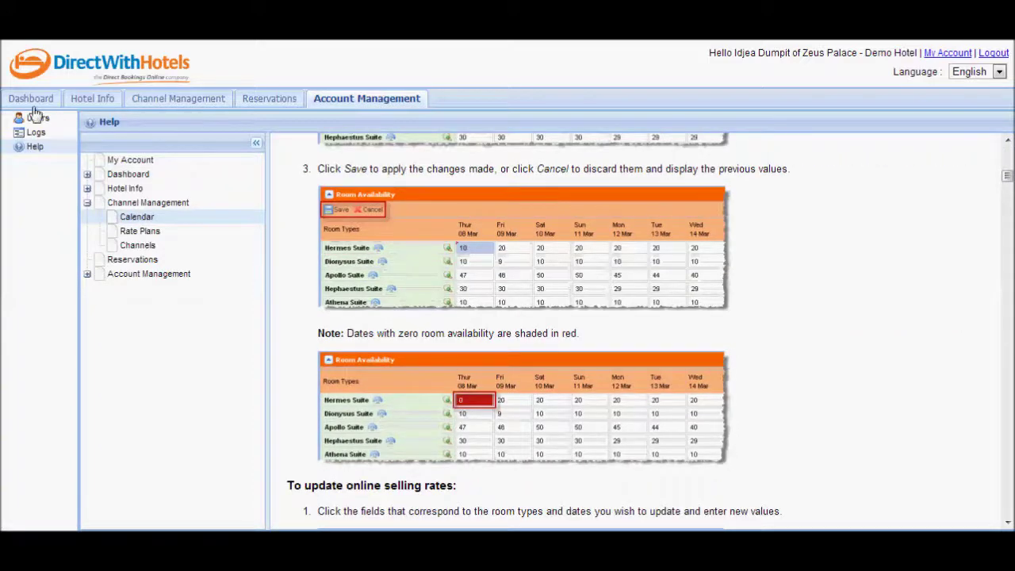
- Start a DirectWithHotels helpdesk request from the Dashboard with Hotelier Interface as the support needed and the remarks "state your concern"
click(32, 105)
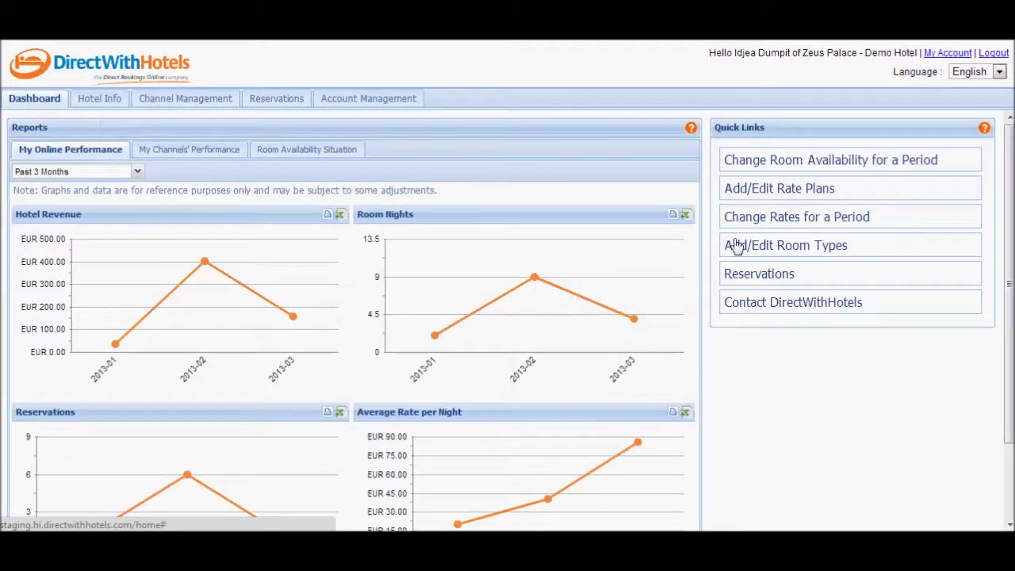
click(797, 310)
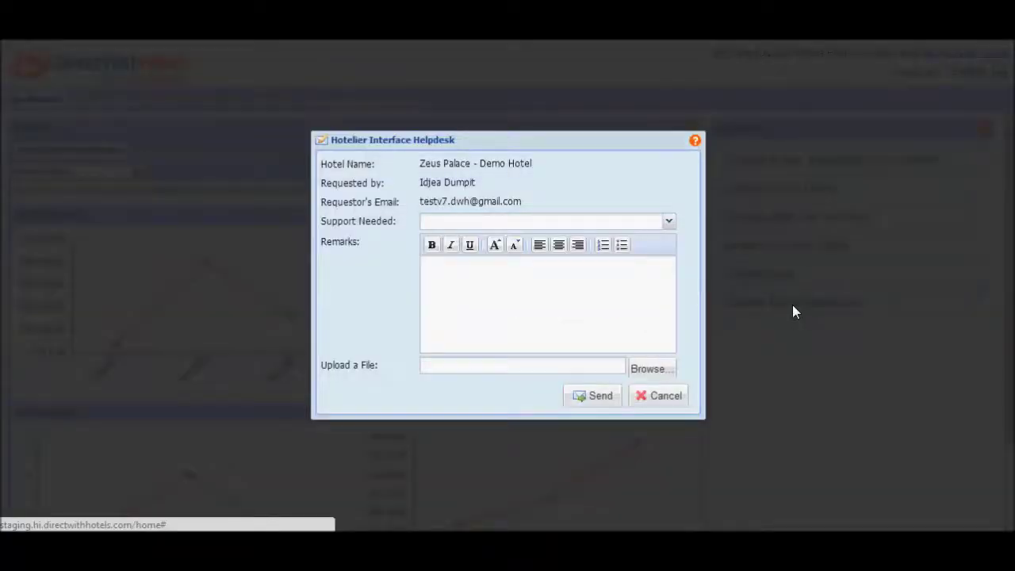
click(517, 223)
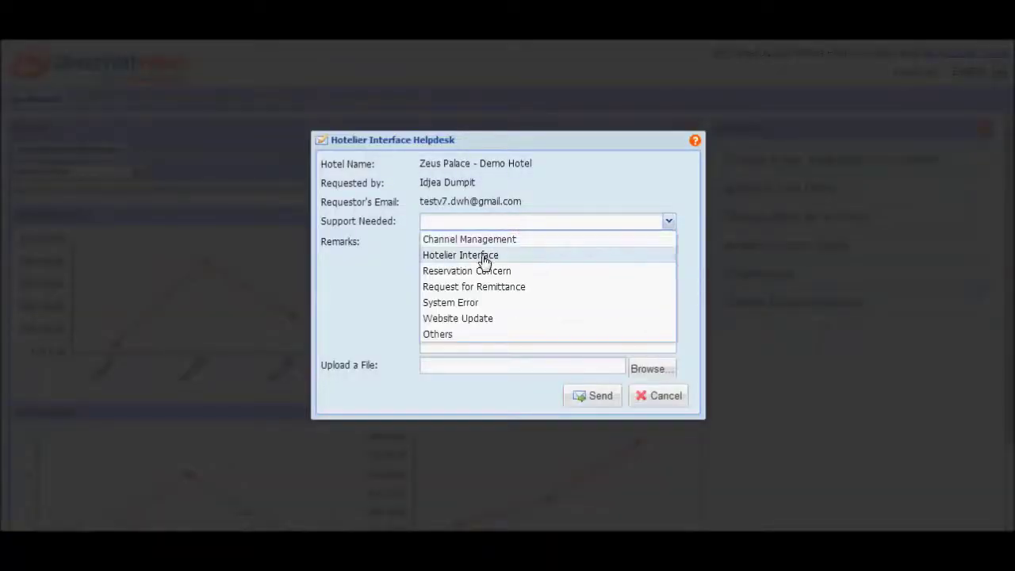
click(486, 256)
click(523, 284)
text(state you)
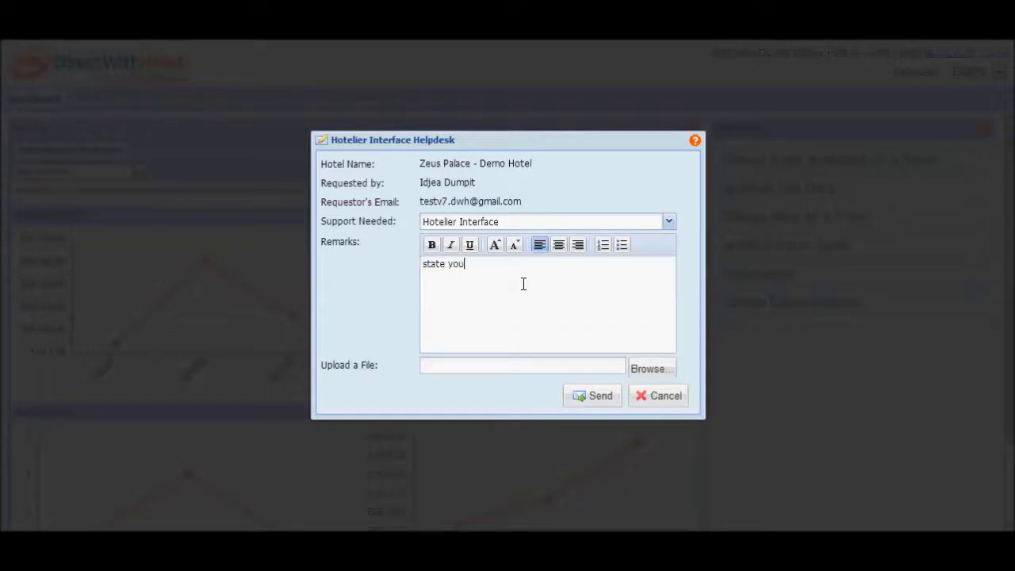
text(r coneern)
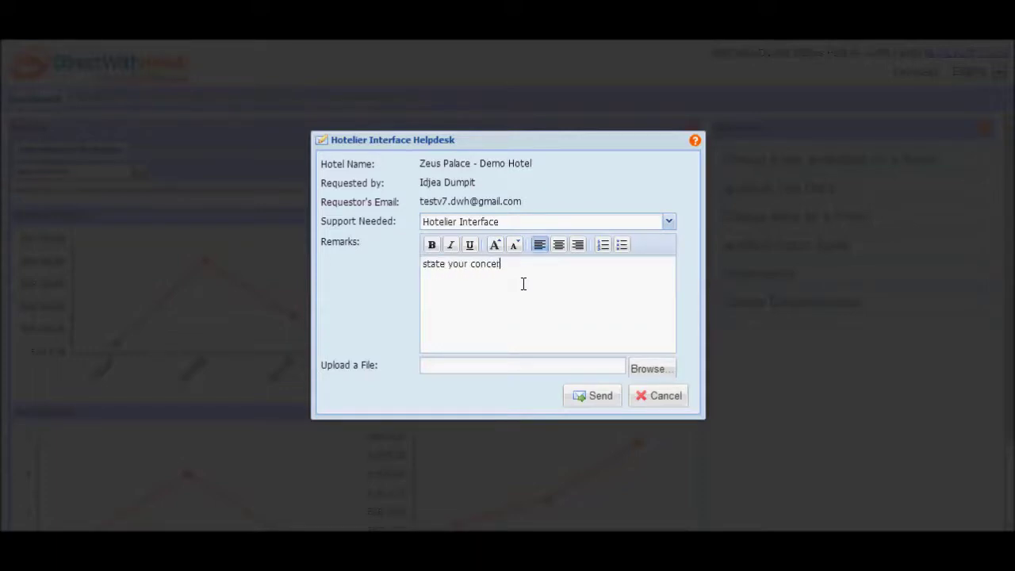